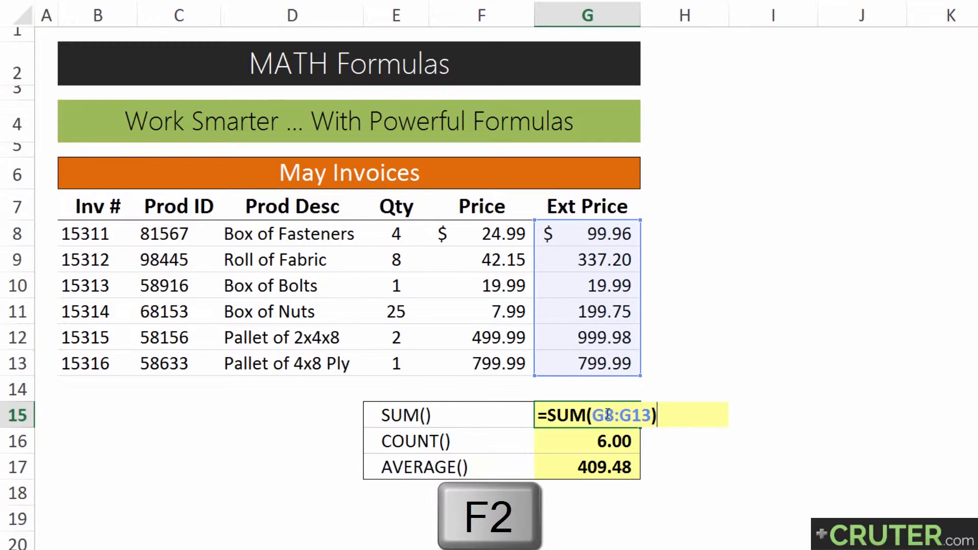
# Change the SUM formula in G15 to add only the individual cells G8, G10 and G13.
pyautogui.hotkey('ctrl', 'shift', 'Left')
pyautogui.hotkey('ctrl', 'shift', 'Left')
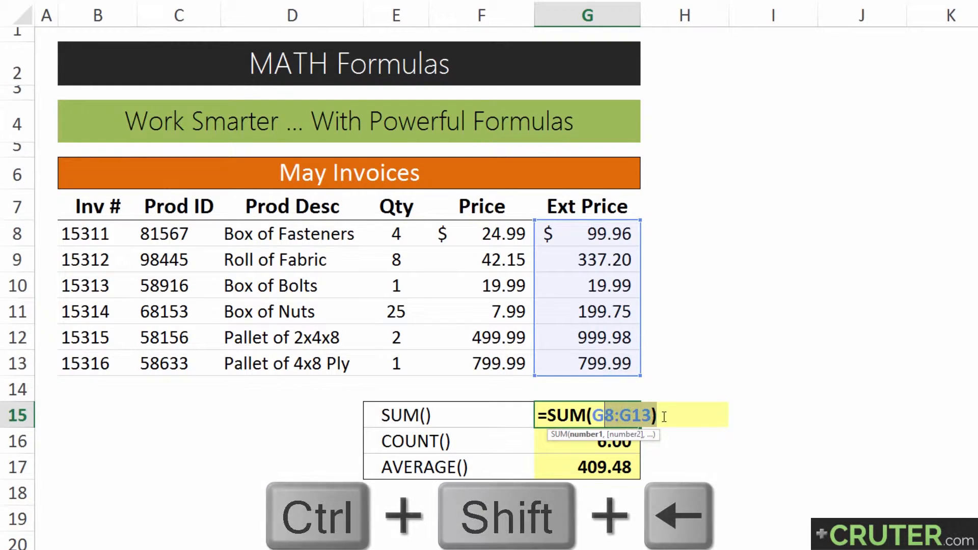
pyautogui.press('BackSpace')
pyautogui.press('BackSpace')
pyautogui.write('(')
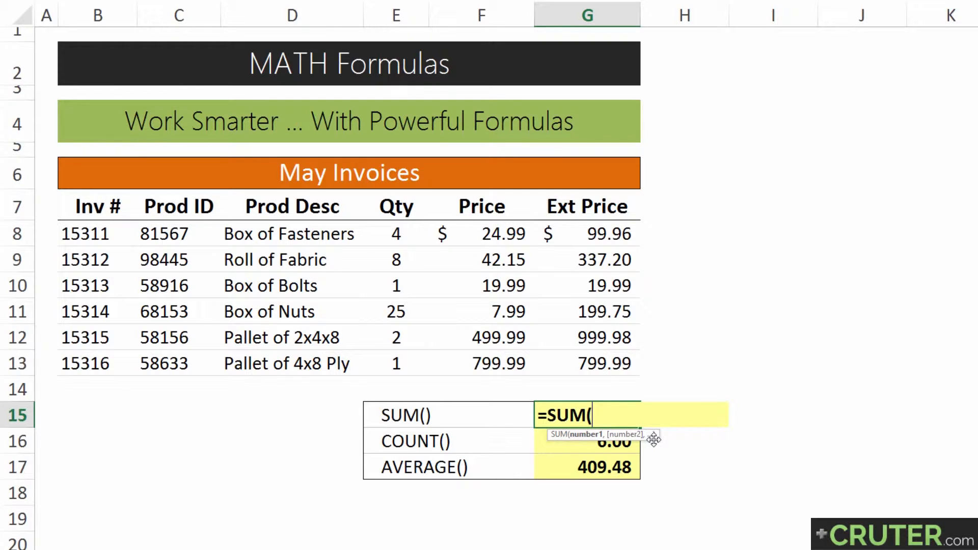
pyautogui.press('BackSpace')
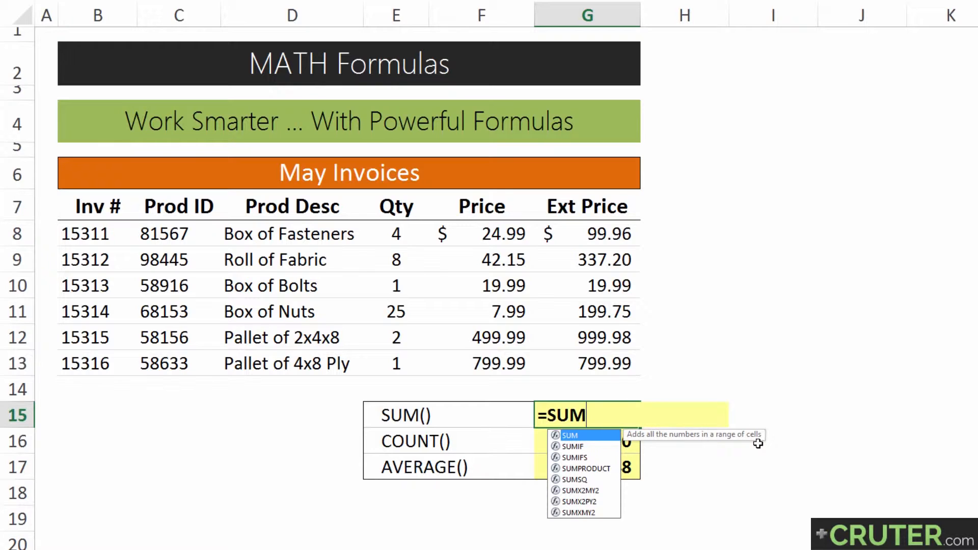
pyautogui.press('Escape')
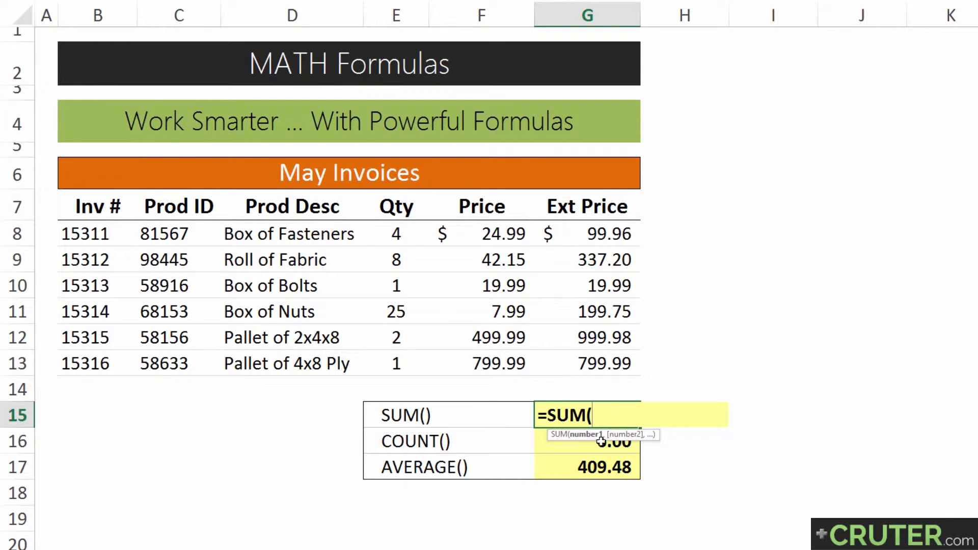
pyautogui.click(600, 233)
pyautogui.write(',')
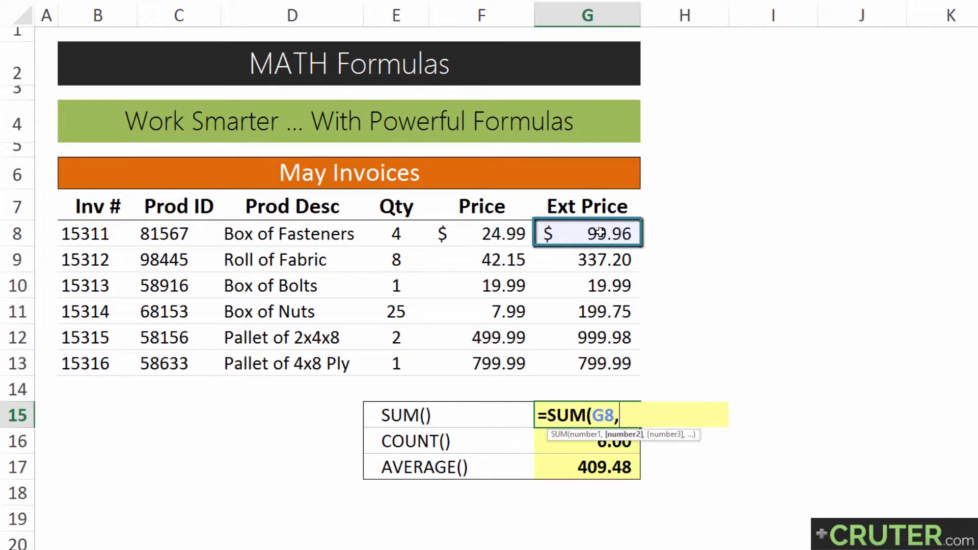
pyautogui.click(620, 290)
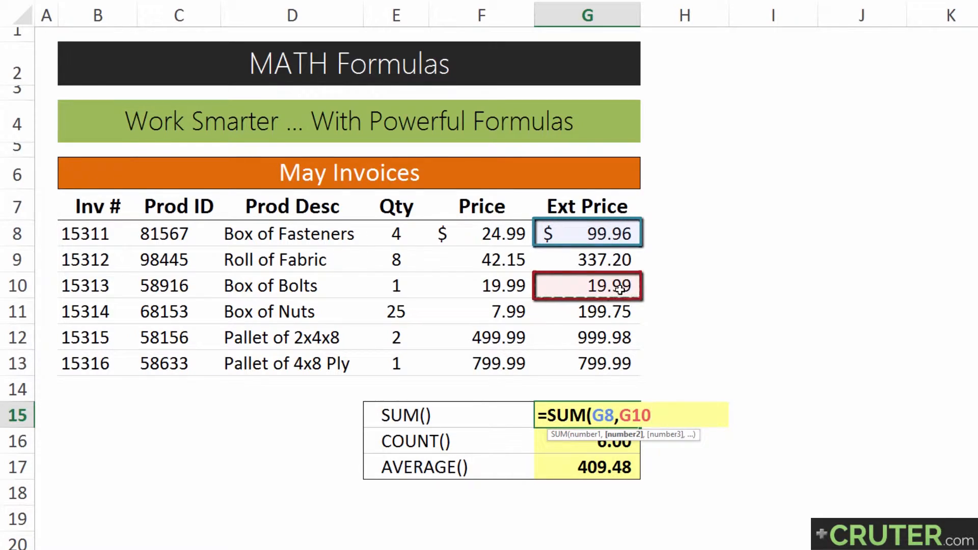
pyautogui.write(',')
pyautogui.click(594, 365)
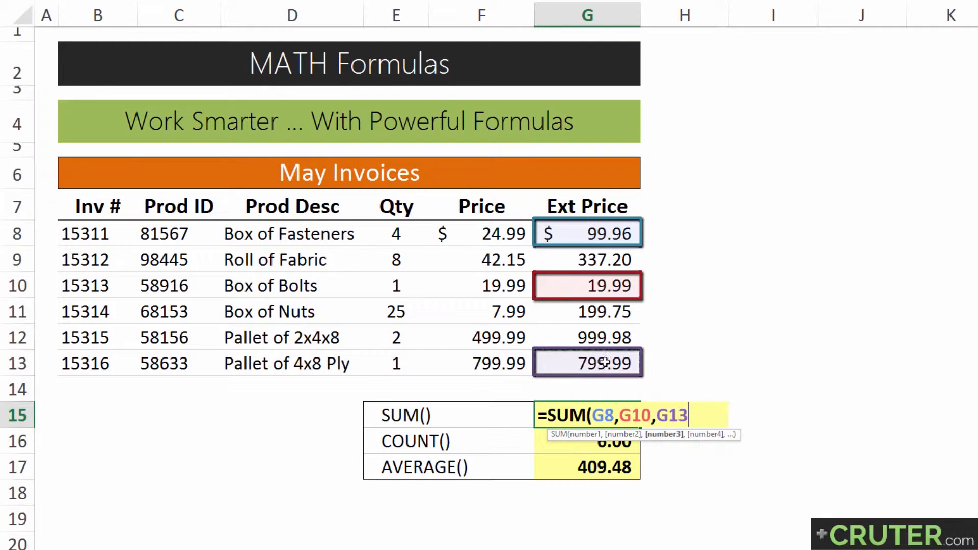
pyautogui.write(')')
pyautogui.press('Return')
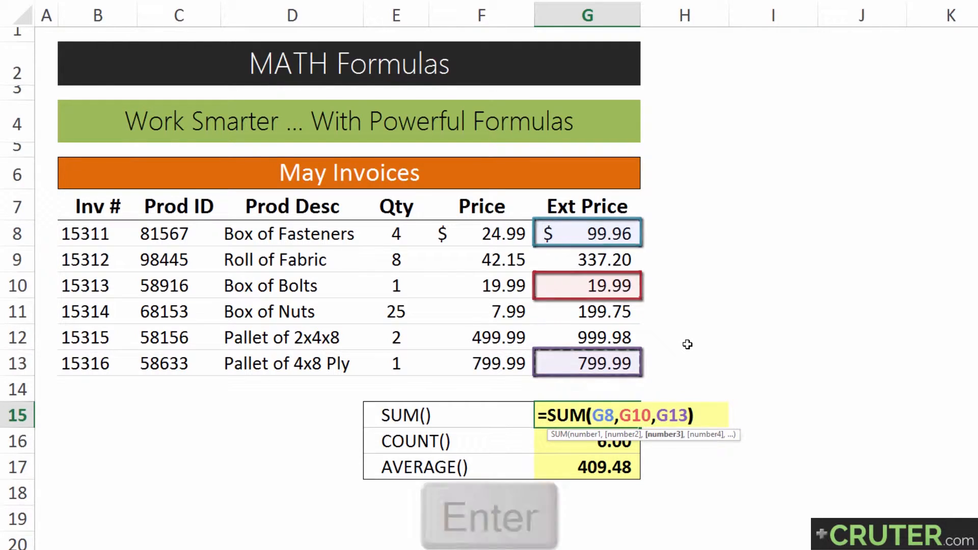
# Change the G15 SUM formula to add the two ranges G8:G10 and G12:G13.
pyautogui.press('Up')
pyautogui.press('F2')
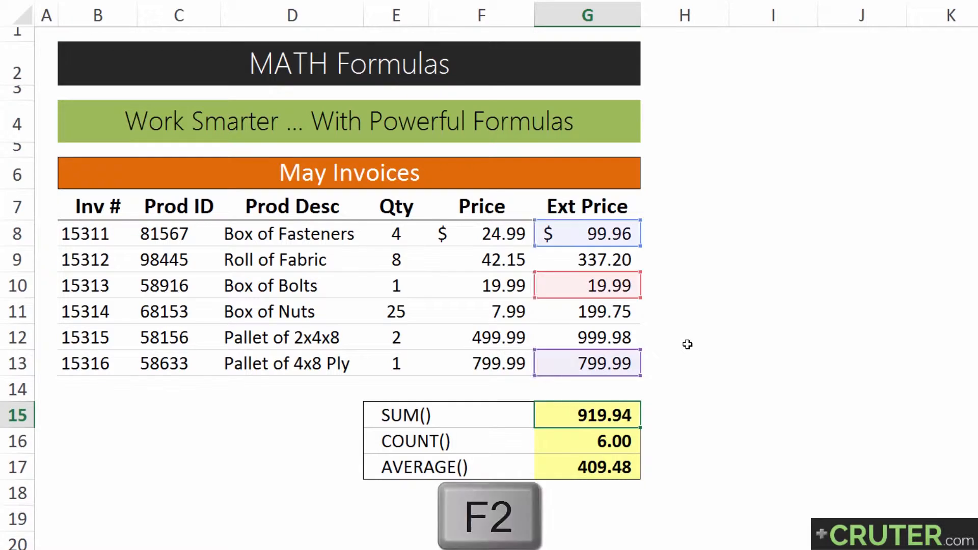
pyautogui.hotkey('ctrl', 'shift', 'Left')
pyautogui.press('BackSpace')
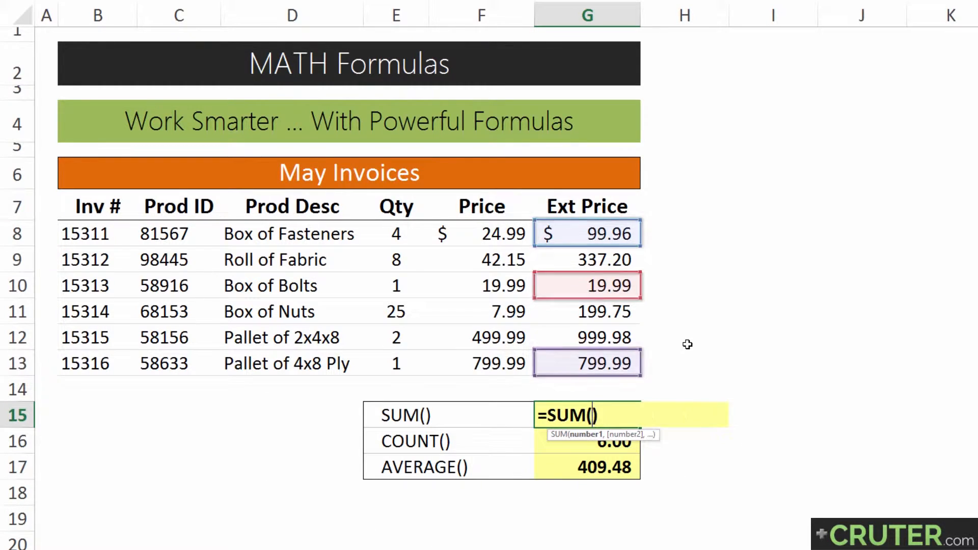
pyautogui.moveTo(604, 238); pyautogui.dragTo(601, 283)
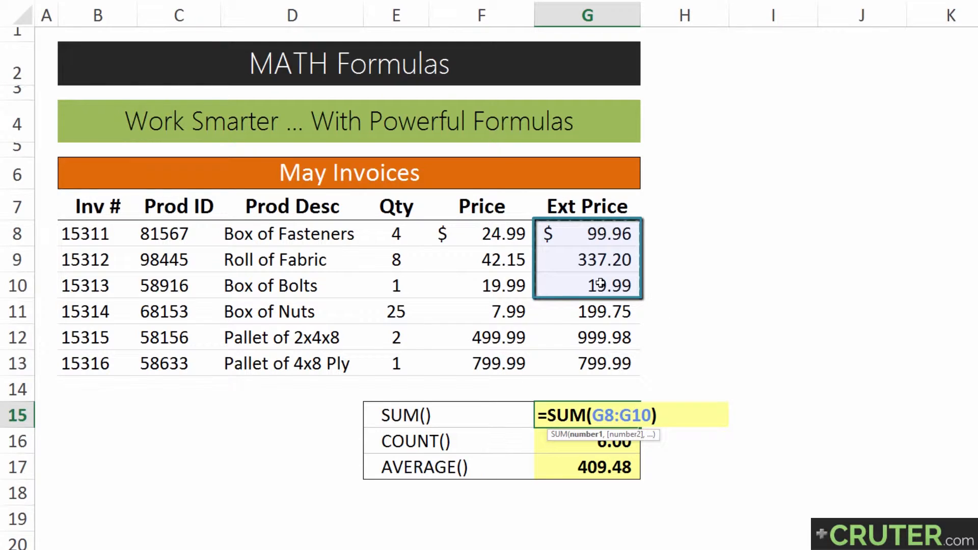
pyautogui.write(',')
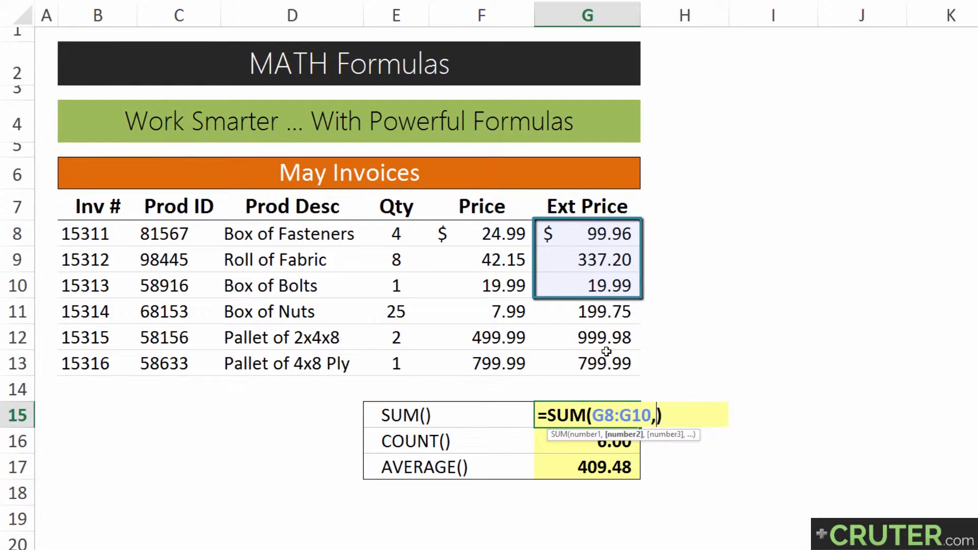
pyautogui.moveTo(594, 346); pyautogui.dragTo(594, 367)
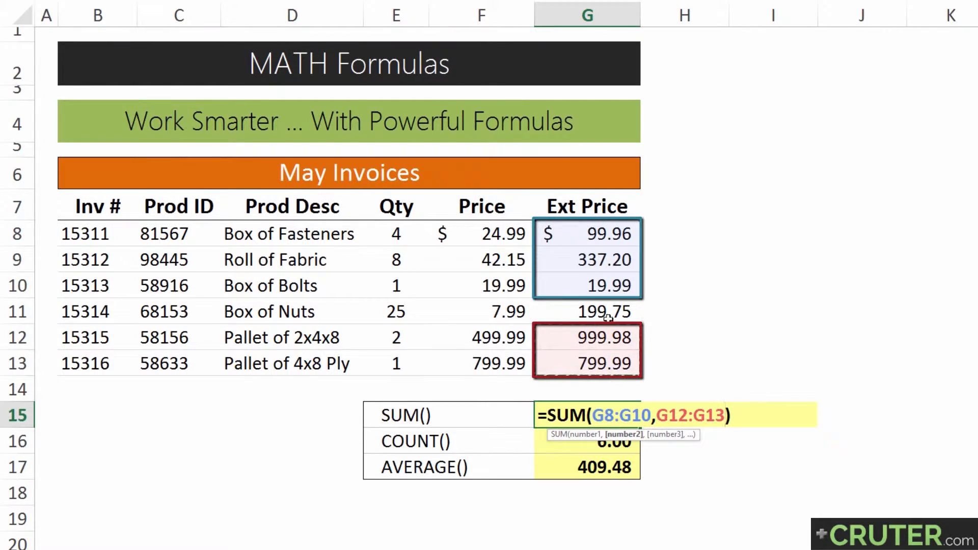
pyautogui.press('Return')
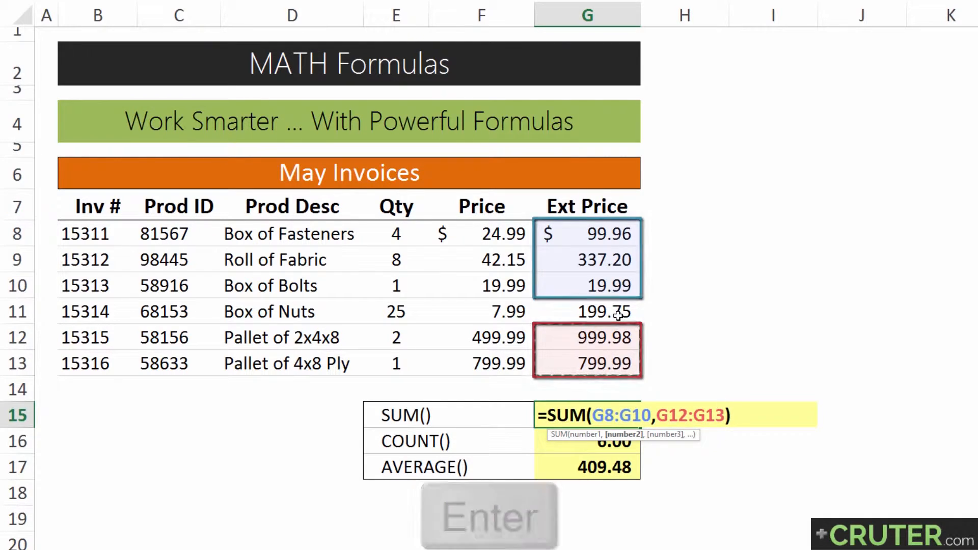
# Edit the G15 SUM formula to use G8:G10, the single cell G13 and the constant 100.
pyautogui.press('Up')
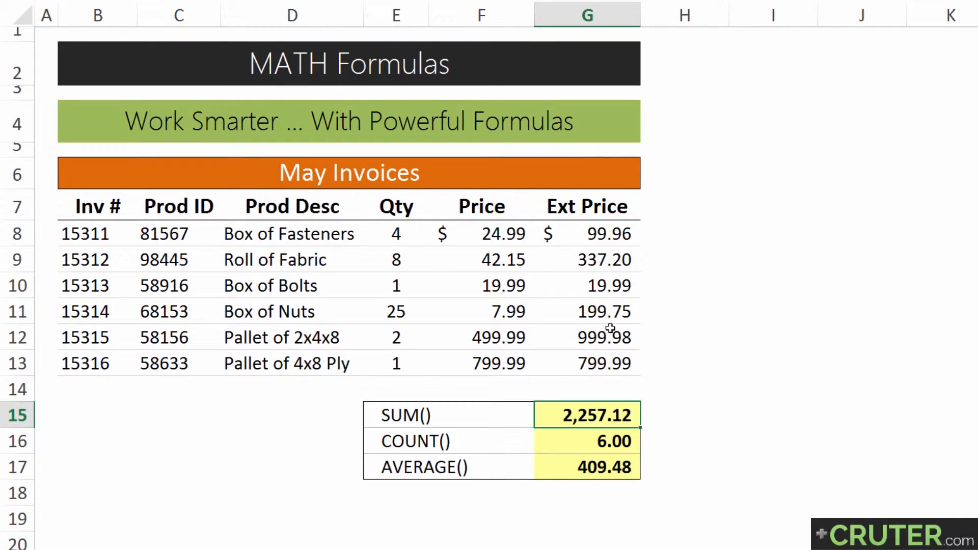
pyautogui.press('F2')
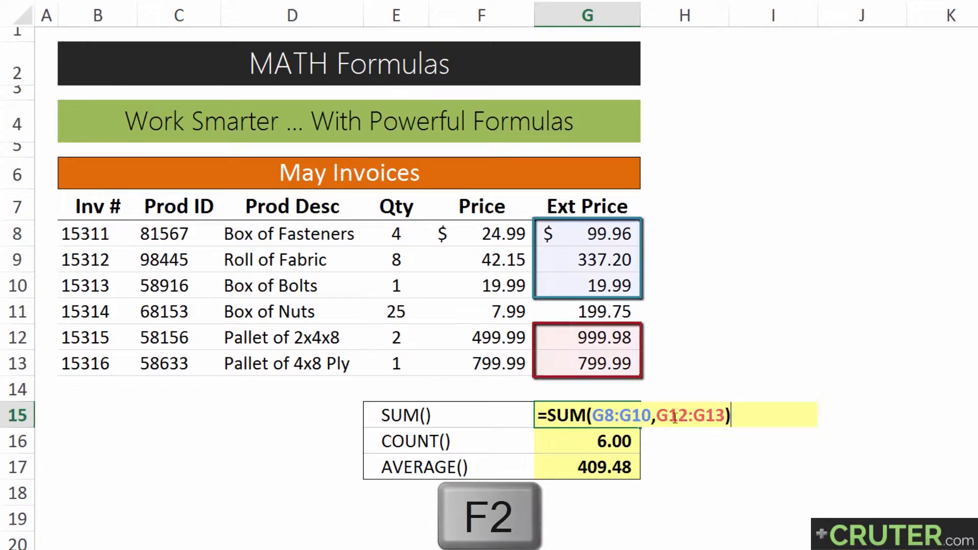
pyautogui.moveTo(667, 417); pyautogui.dragTo(657, 417)
pyautogui.press('Delete')
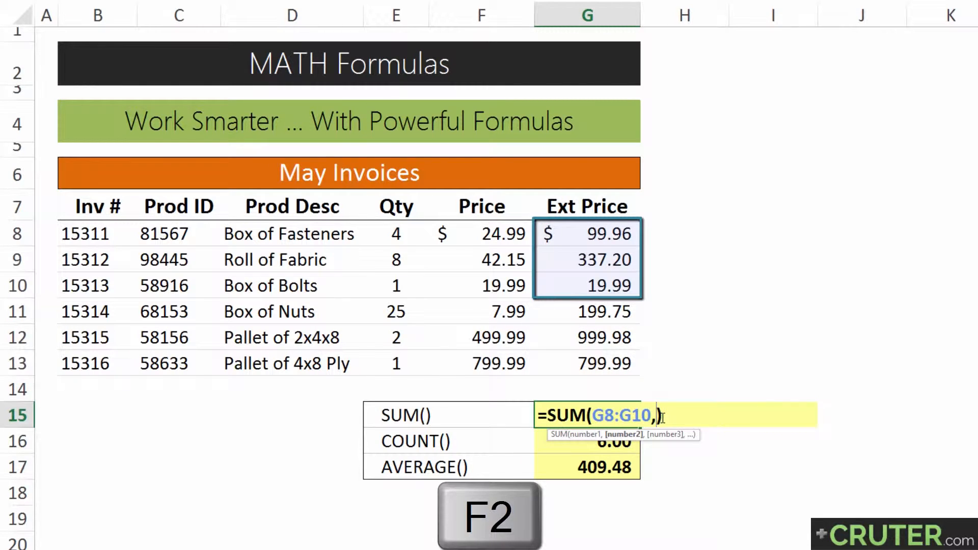
pyautogui.click(614, 363)
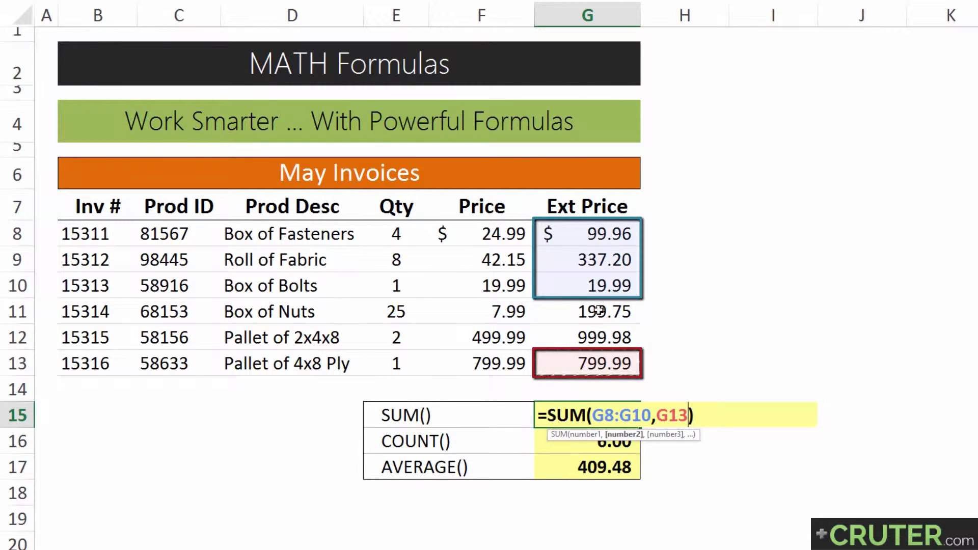
pyautogui.write(',')
pyautogui.write('100')
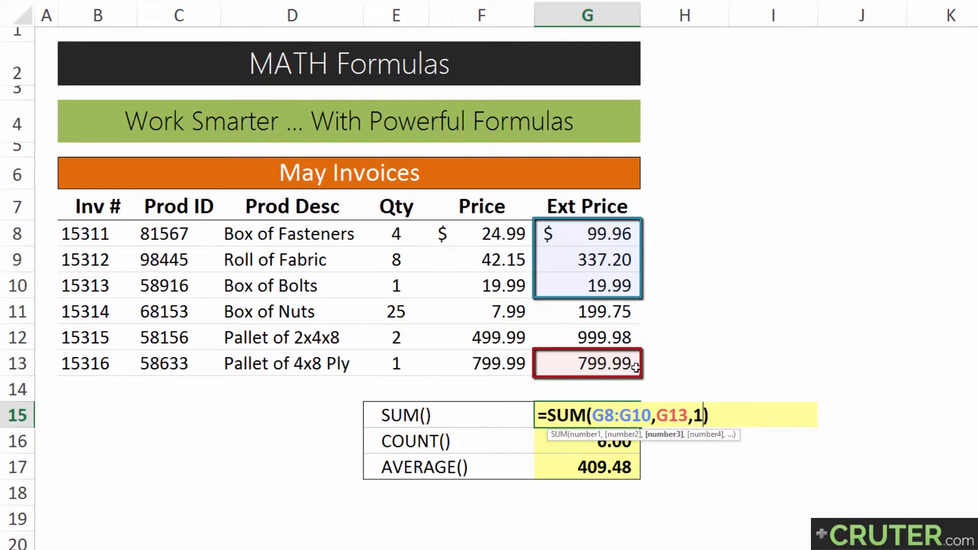
pyautogui.press('Return')
# Remove the constant 100 from the G15 SUM formula.
pyautogui.press('Up')
pyautogui.press('F2')
pyautogui.press('Return')
pyautogui.press('Up')
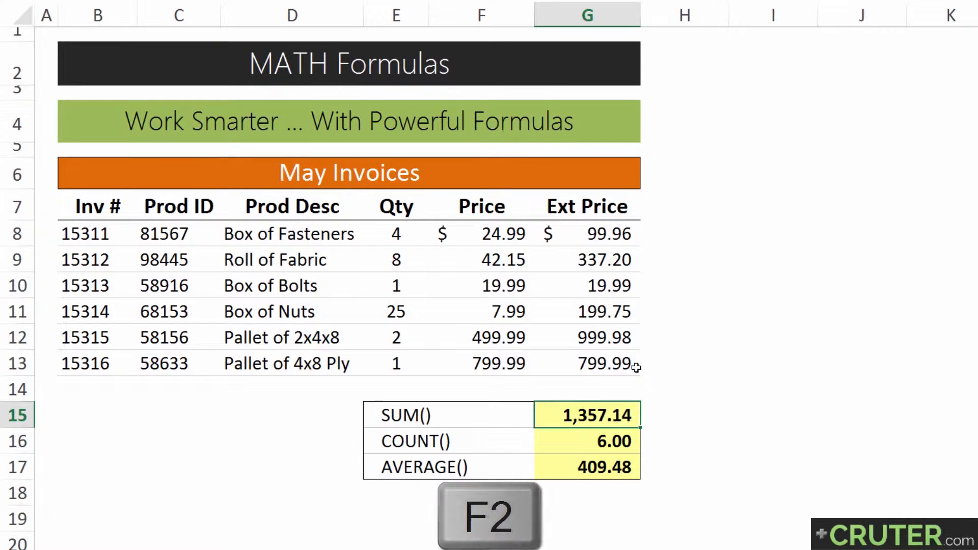
pyautogui.press('F2')
pyautogui.press('BackSpace')
pyautogui.press('BackSpace')
pyautogui.press('BackSpace')
pyautogui.press('BackSpace')
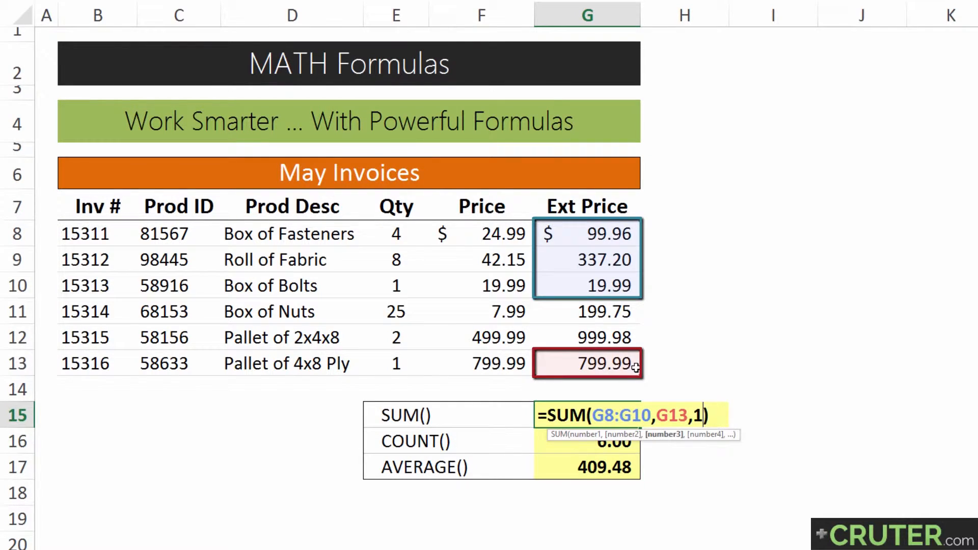
pyautogui.press('Return')
pyautogui.press('Up')
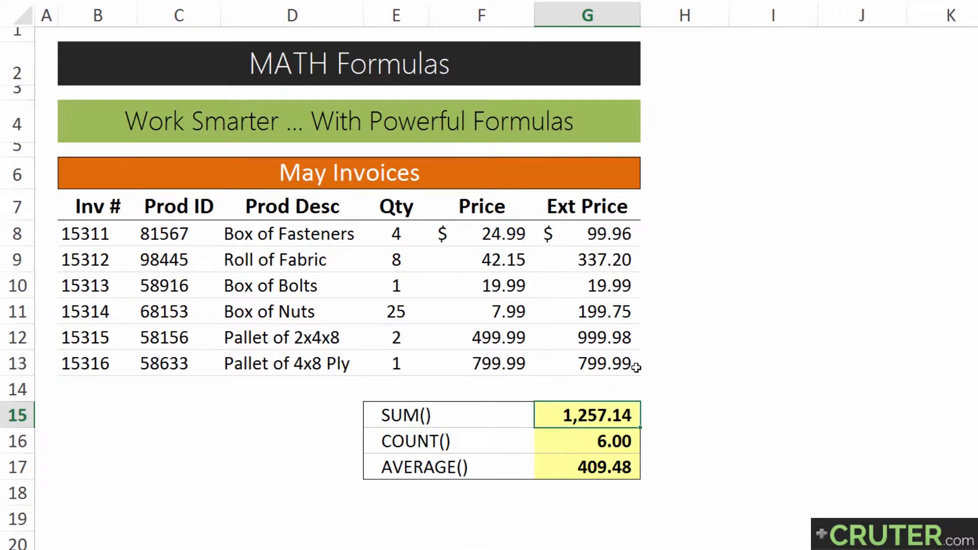
# Rewrite the G15 formula as SUM of G8:G10 plus 100 added outside the function.
pyautogui.press('F2')
pyautogui.press('Left')
pyautogui.hotkey('ctrl', 'shift', 'Left')
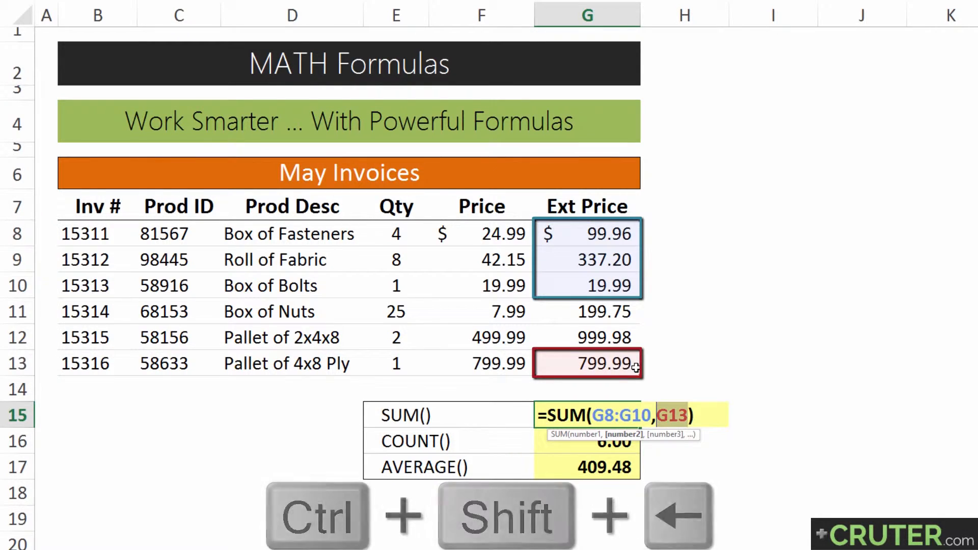
pyautogui.press('BackSpace')
pyautogui.press('BackSpace')
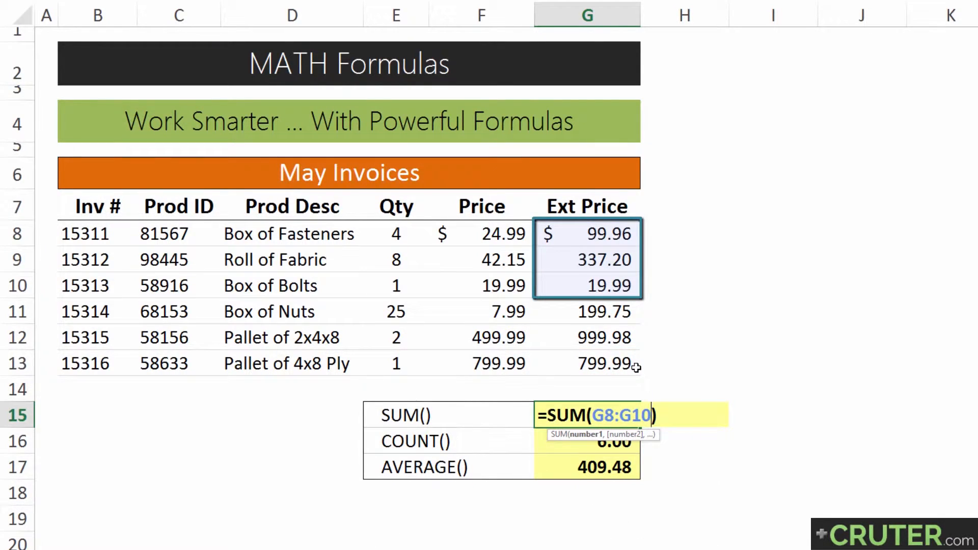
pyautogui.press('Right')
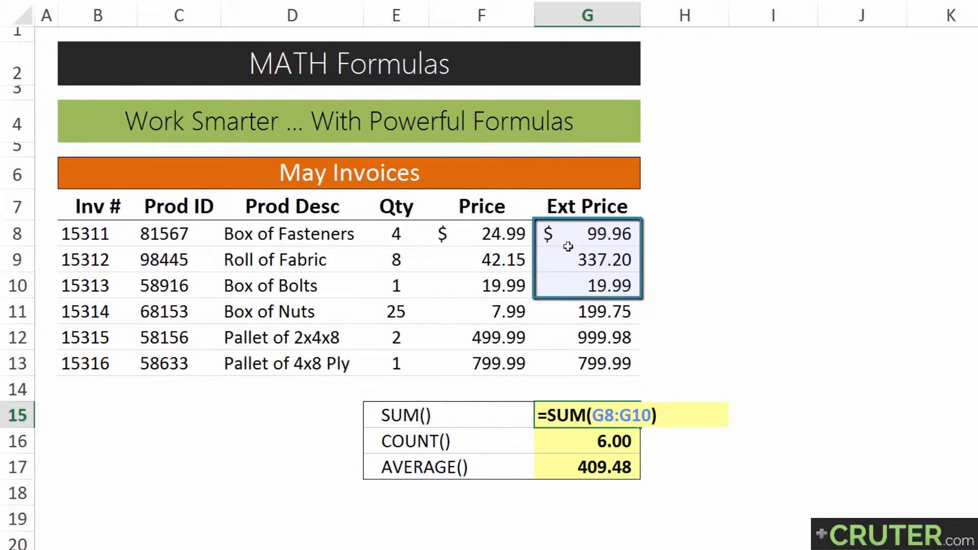
pyautogui.write('+100')
pyautogui.press('Return')
pyautogui.press('F2')
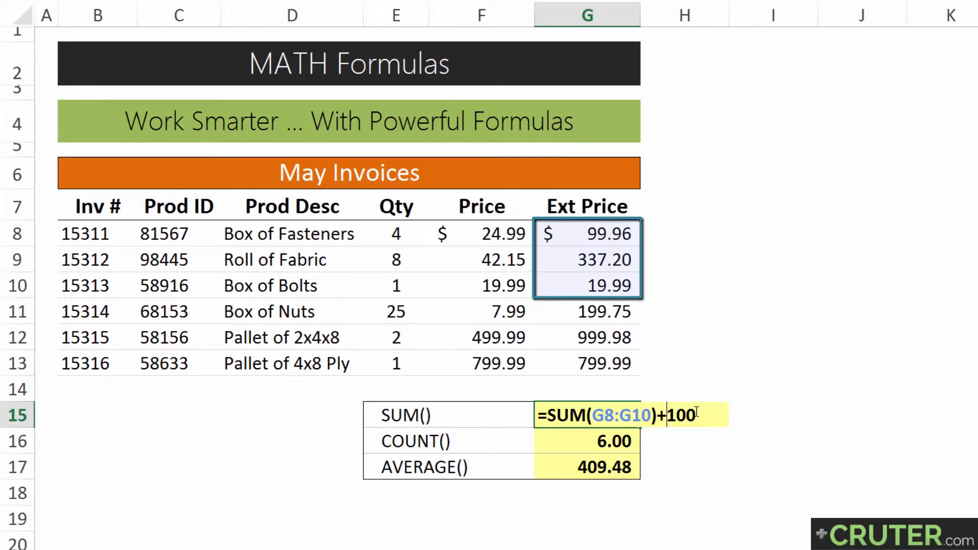
pyautogui.press('Return')
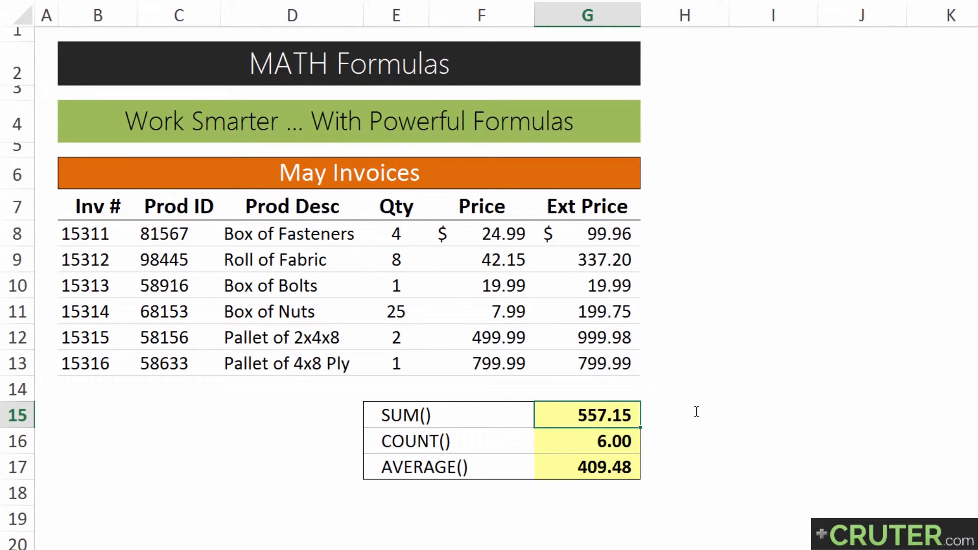
# Restore the G15 formula to SUM the full Ext Price range G8:G13.
pyautogui.press('F2')
pyautogui.press('BackSpace')
pyautogui.press('BackSpace')
pyautogui.press('BackSpace')
pyautogui.press('BackSpace')
pyautogui.hotkey('ctrl', 'shift', 'Left')
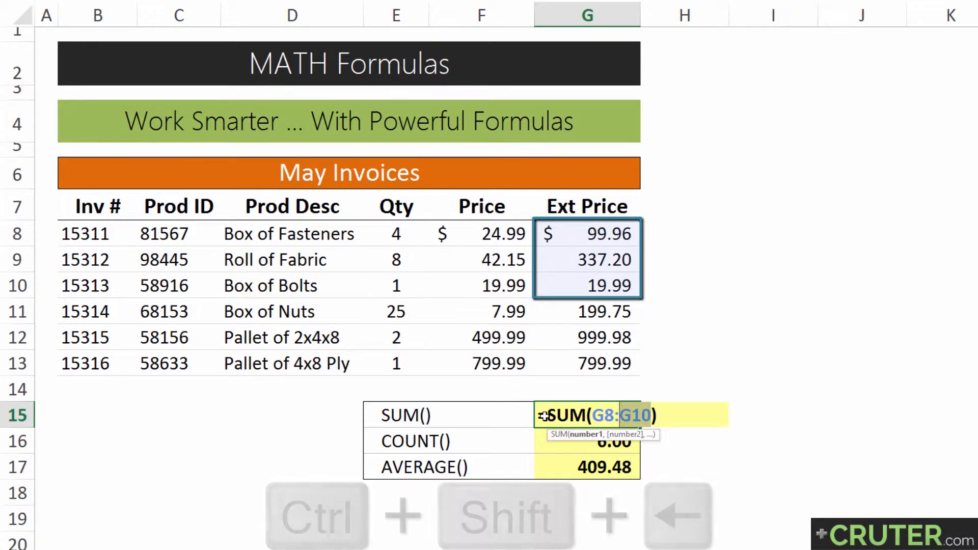
pyautogui.hotkey('ctrl', 'shift', 'Left')
pyautogui.press('BackSpace')
pyautogui.moveTo(580, 224); pyautogui.dragTo(579, 365)
pyautogui.press('Return')
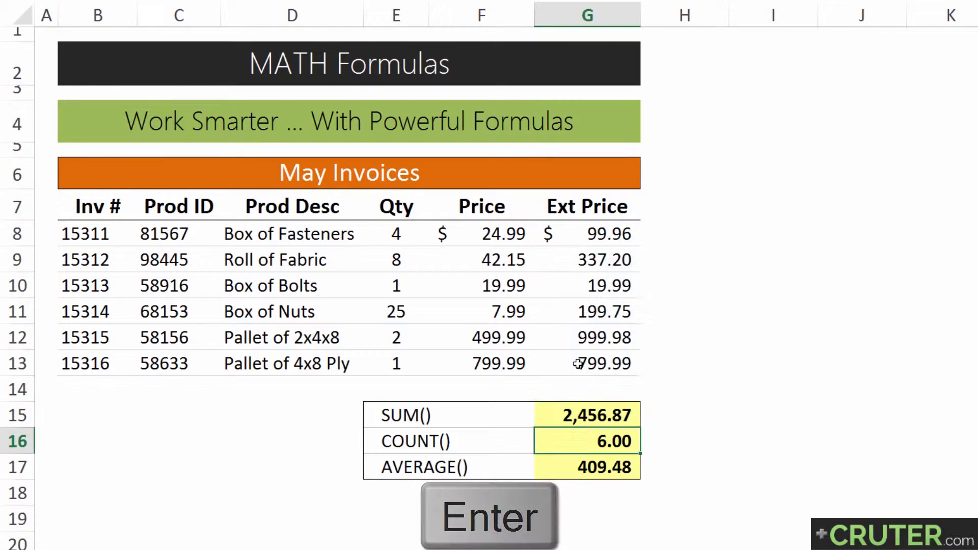
# Change the COUNT formula in G16 to count the Prod Desc range D8:D13.
pyautogui.press('F2')
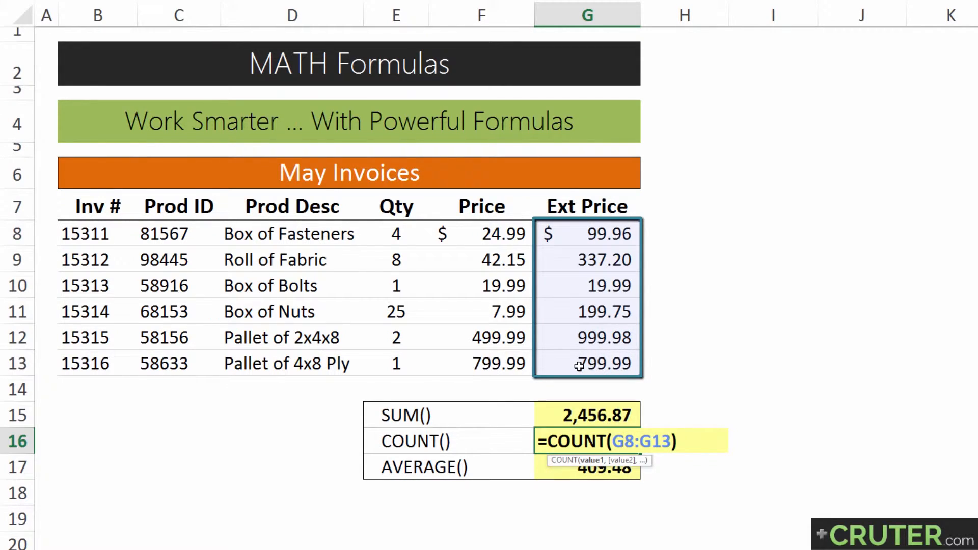
pyautogui.press('BackSpace')
pyautogui.press('BackSpace')
pyautogui.press('BackSpace')
pyautogui.press('BackSpace')
pyautogui.press('BackSpace')
pyautogui.press('BackSpace')
pyautogui.press('BackSpace')
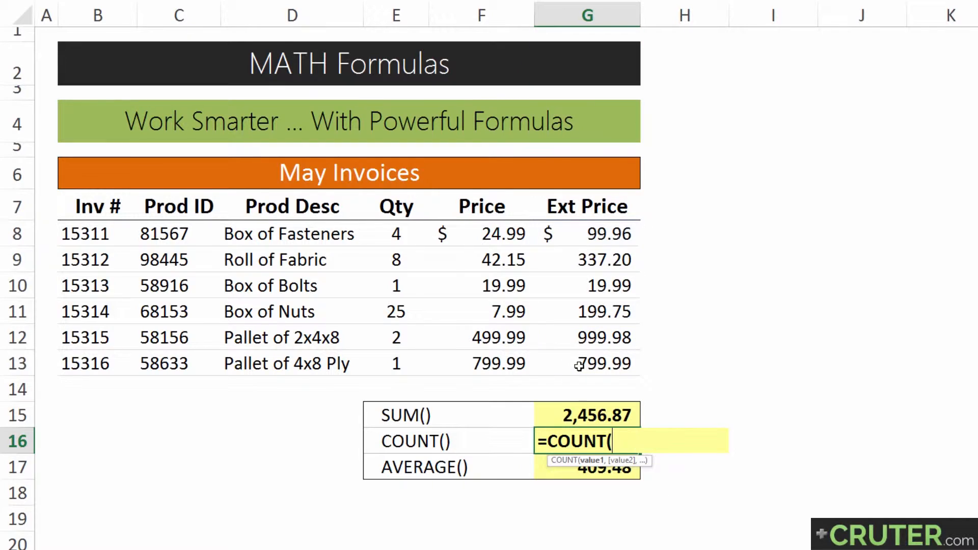
pyautogui.press('BackSpace')
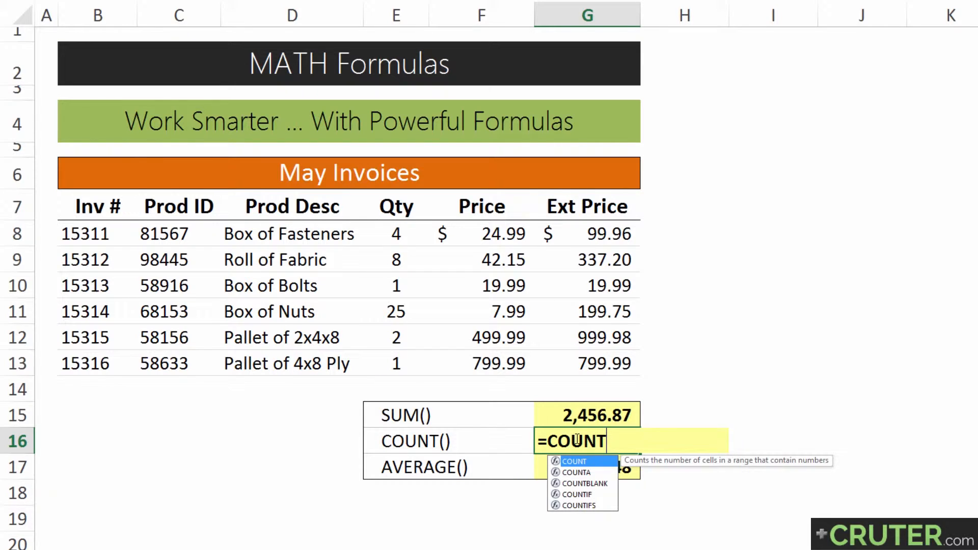
pyautogui.press('Escape')
pyautogui.write(')')
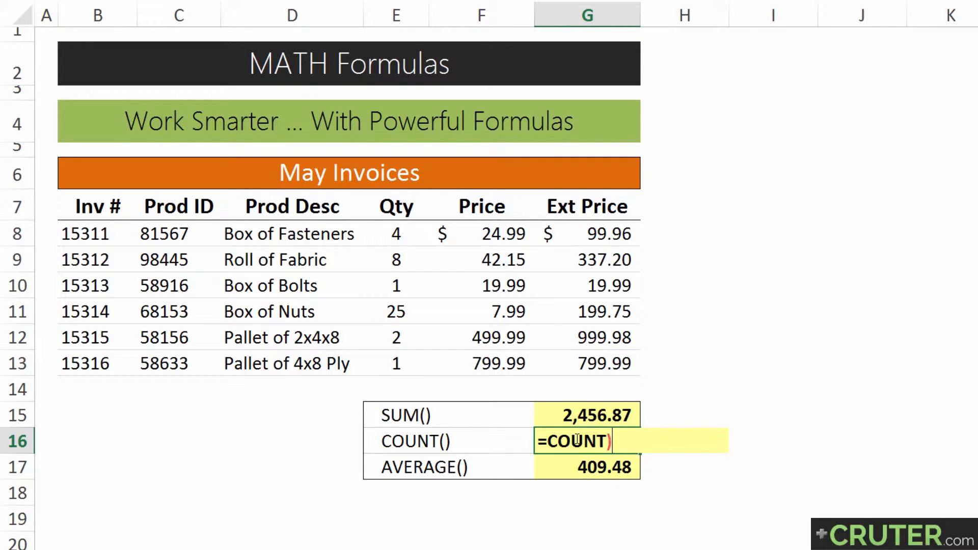
pyautogui.press('BackSpace')
pyautogui.write('(')
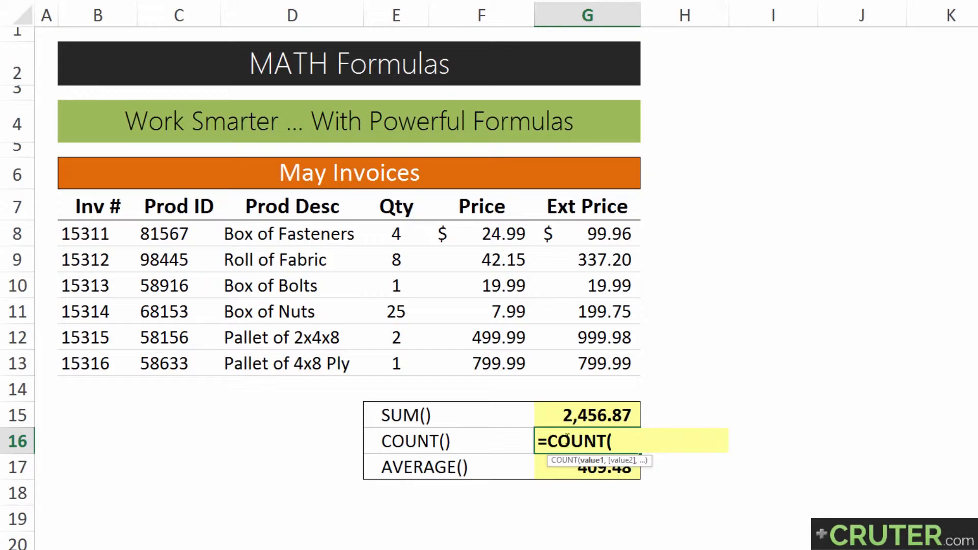
pyautogui.moveTo(262, 234); pyautogui.dragTo(258, 360)
pyautogui.write(')')
pyautogui.press('Return')
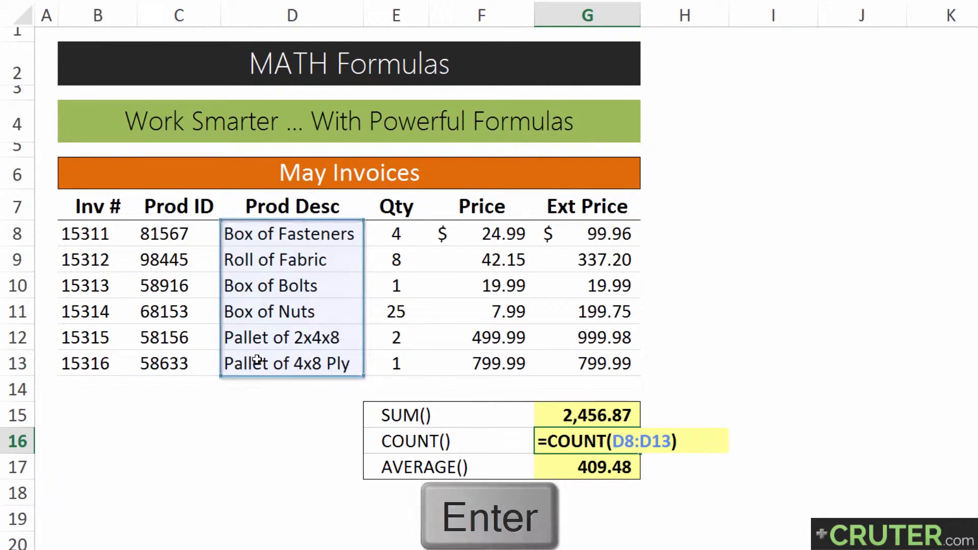
# Clear the arguments of the G16 COUNT formula and reselect COUNT from the function suggestions.
pyautogui.press('Up')
pyautogui.press('F2')
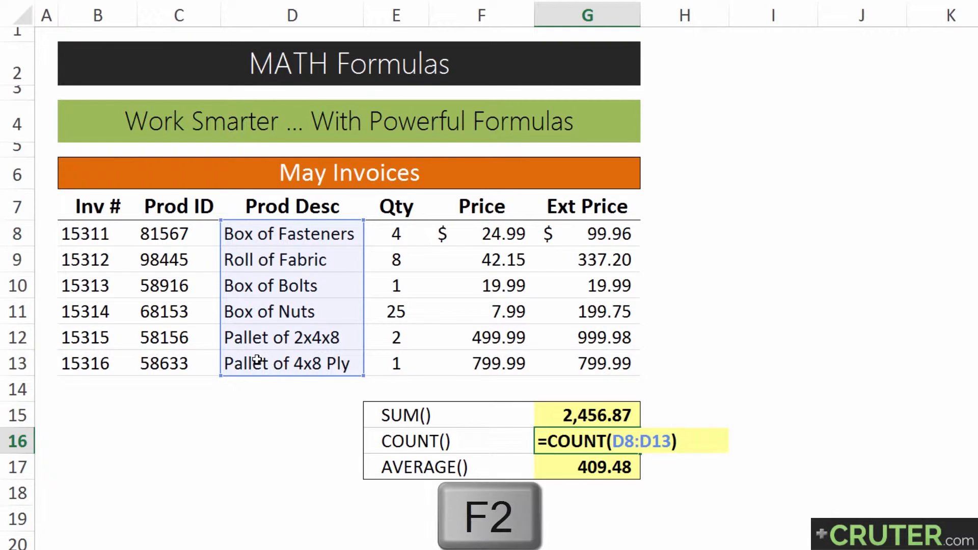
pyautogui.press('Left')
pyautogui.press('BackSpace')
pyautogui.press('Delete')
pyautogui.press('BackSpace')
pyautogui.press('BackSpace')
pyautogui.press('BackSpace')
pyautogui.press('BackSpace')
pyautogui.press('BackSpace')
pyautogui.press('BackSpace')
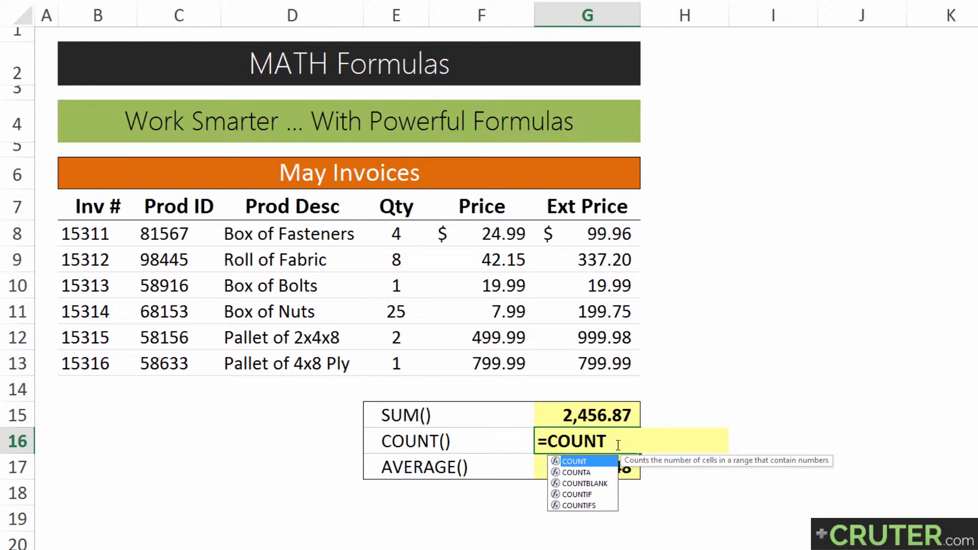
pyautogui.press('Down')
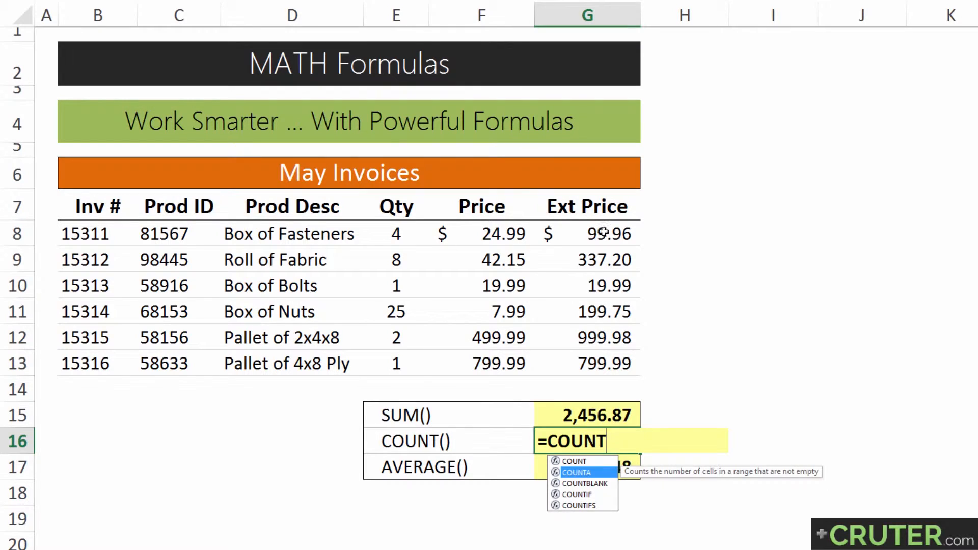
pyautogui.press('Down')
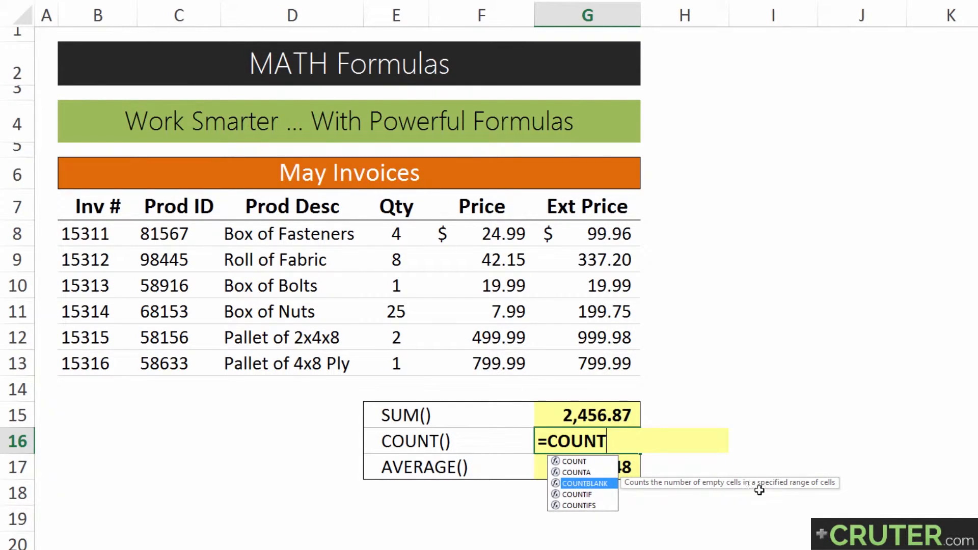
pyautogui.press('Up')
pyautogui.press('Up')
pyautogui.press('Tab')
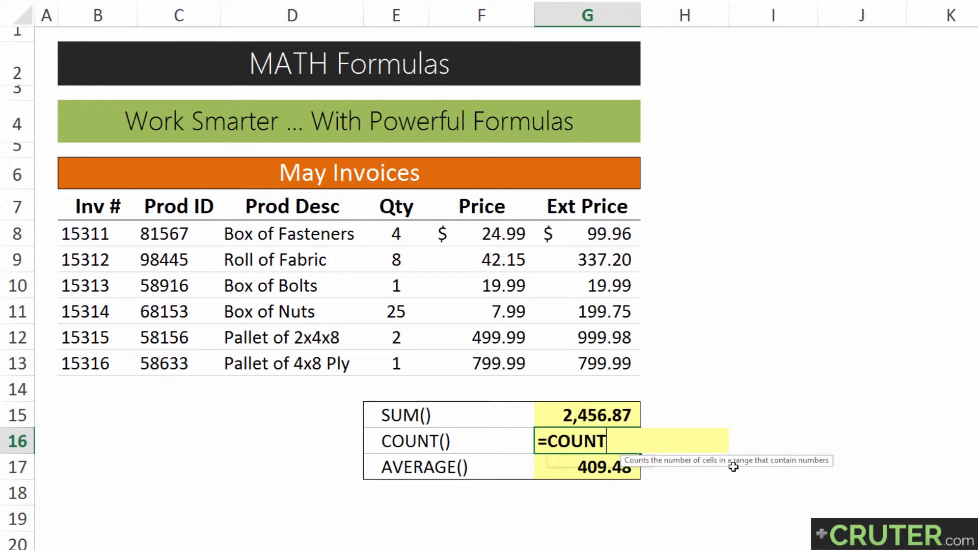
# Give COUNT in G16 the two Ext Price ranges G8:G9 and G12:G13 as separate arguments.
pyautogui.moveTo(575, 230); pyautogui.dragTo(586, 257)
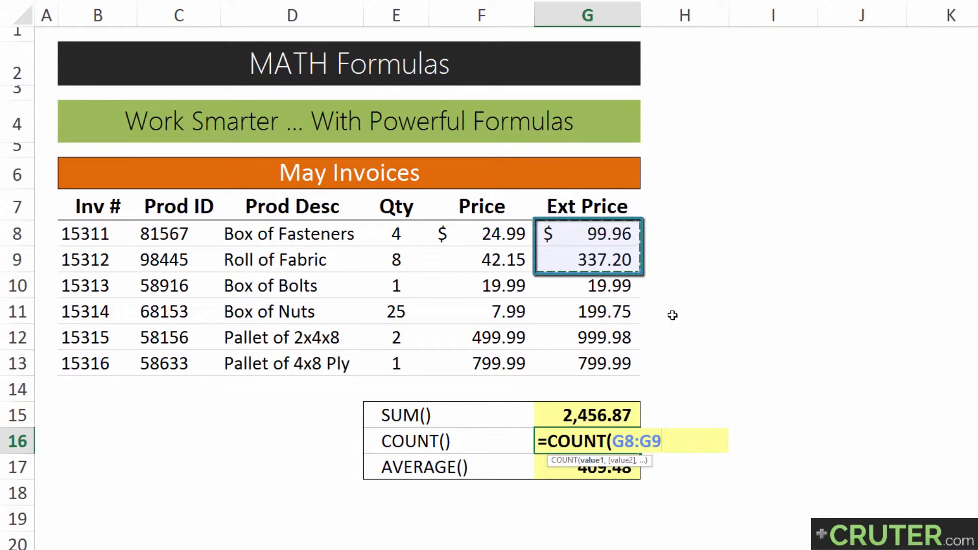
pyautogui.write(',')
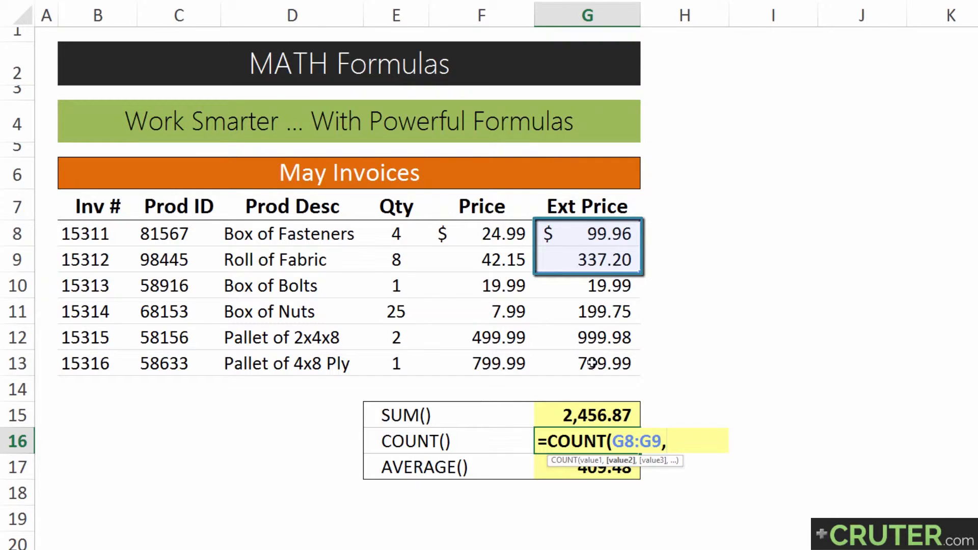
pyautogui.moveTo(585, 339); pyautogui.dragTo(584, 366)
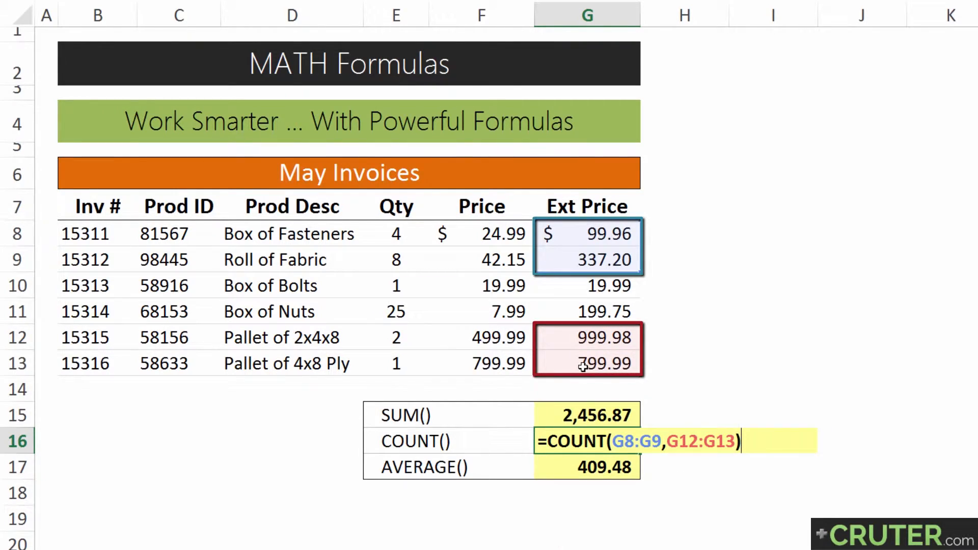
pyautogui.press('Return')
# Add the constant 50 as a third argument to the G16 COUNT formula.
pyautogui.press('Left')
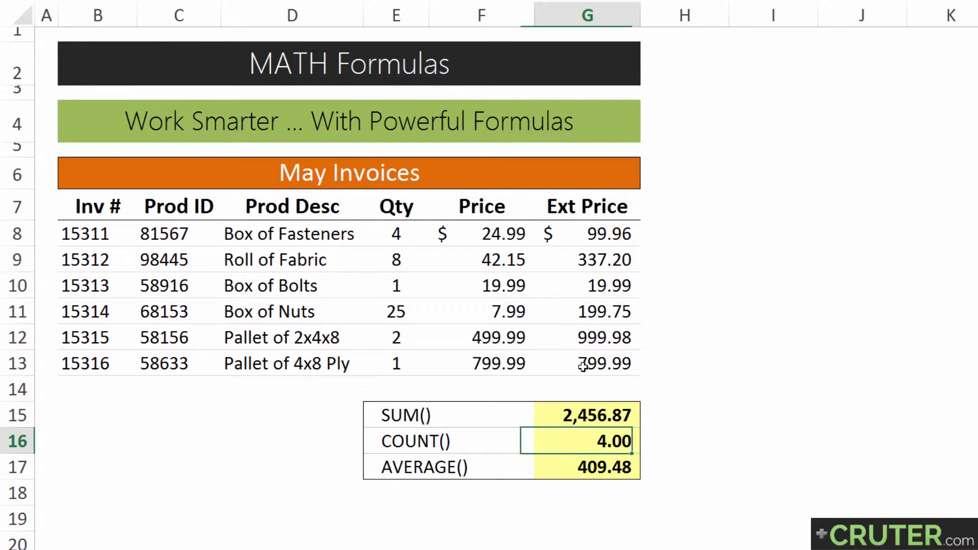
pyautogui.press('F2')
pyautogui.press('Left')
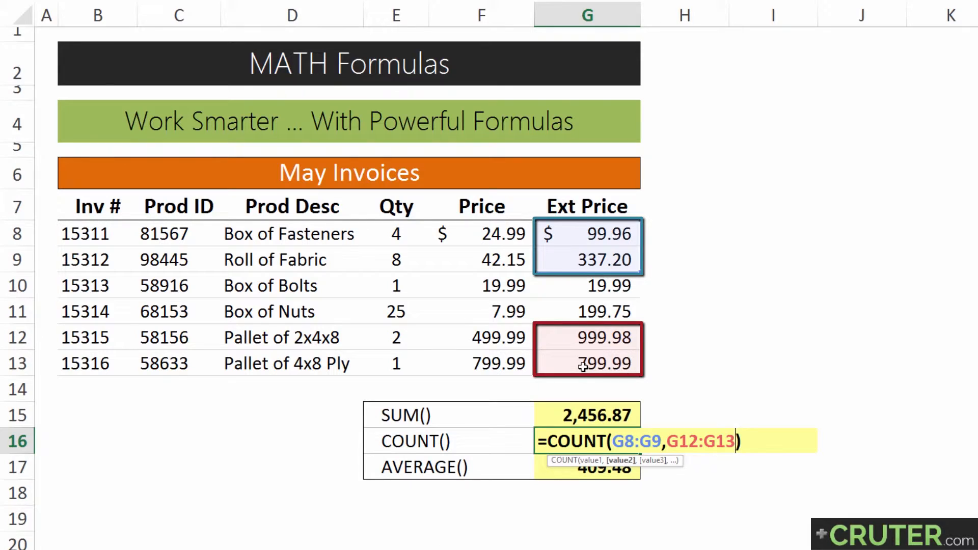
pyautogui.write(',')
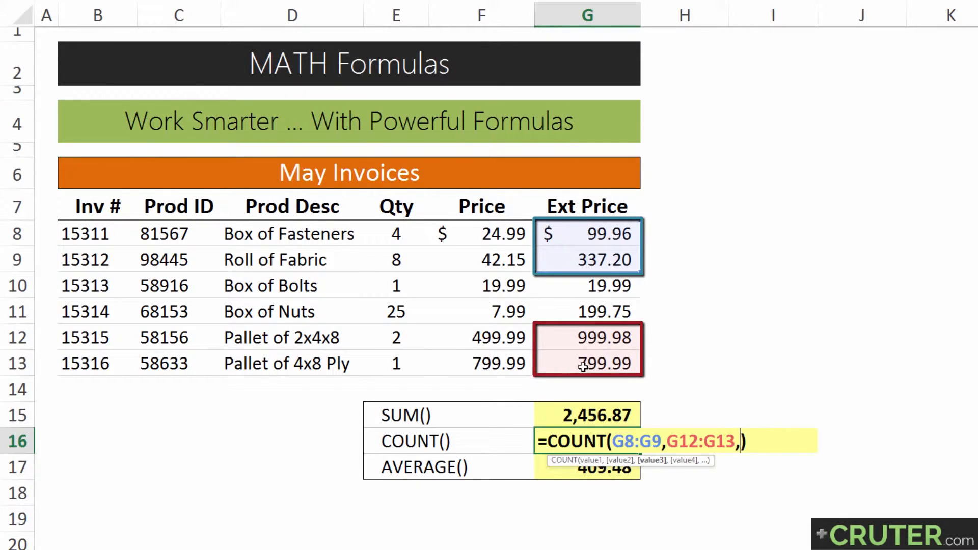
pyautogui.write('50)')
pyautogui.press('Return')
# Try moving the 50 outside the COUNT function's parentheses in G16, then undo that change.
pyautogui.press('Up')
pyautogui.press('F2')
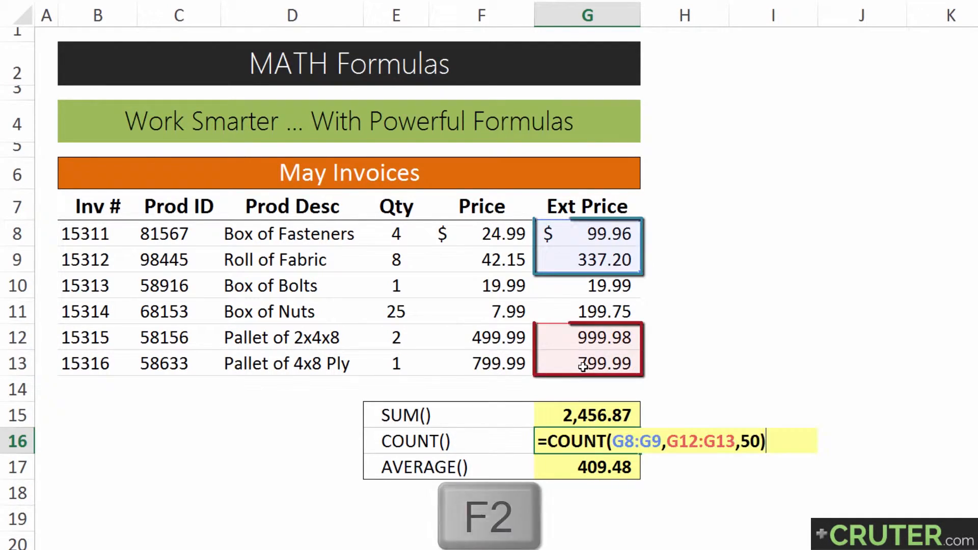
pyautogui.press('Left')
pyautogui.hotkey('shift', 'Left')
pyautogui.hotkey('shift', 'Left')
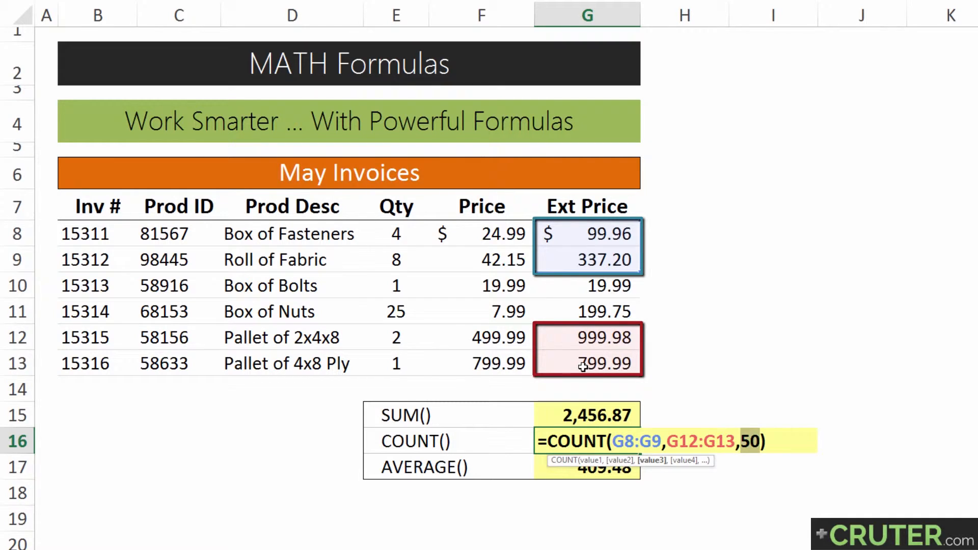
pyautogui.press('BackSpace')
pyautogui.press('BackSpace')
pyautogui.press('Right')
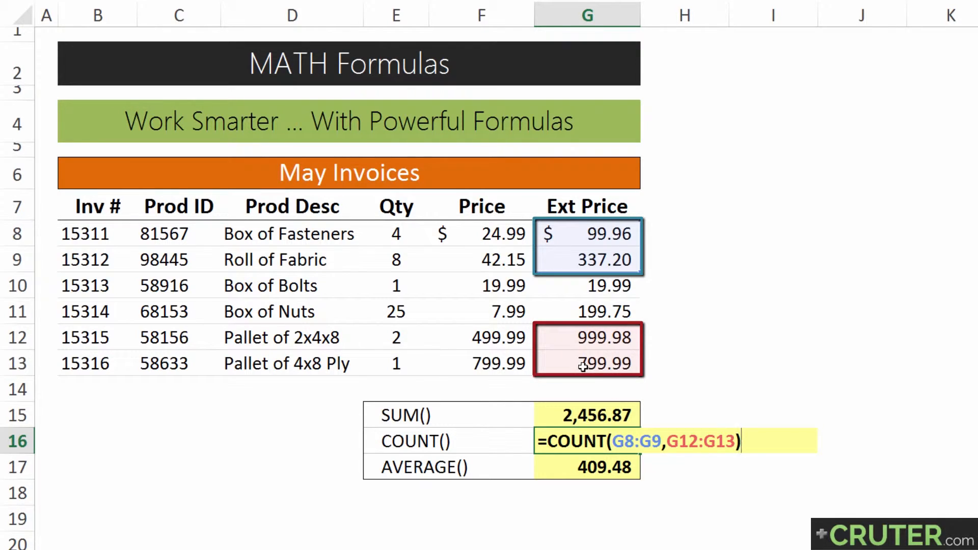
pyautogui.write('50')
pyautogui.press('Return')
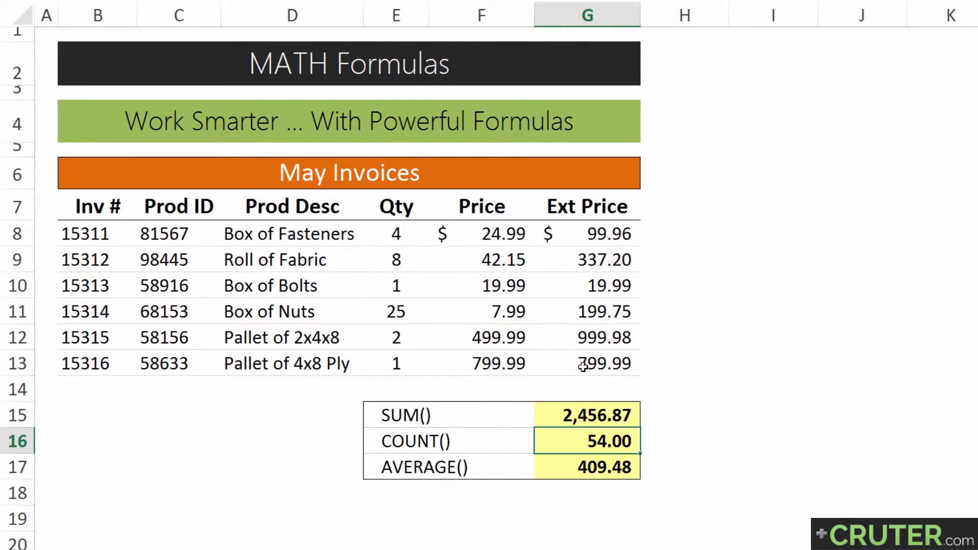
pyautogui.hotkey('ctrl', 'z')
# Rewrite the G16 formula to count the full Ext Price range G8:G13.
pyautogui.press('F2')
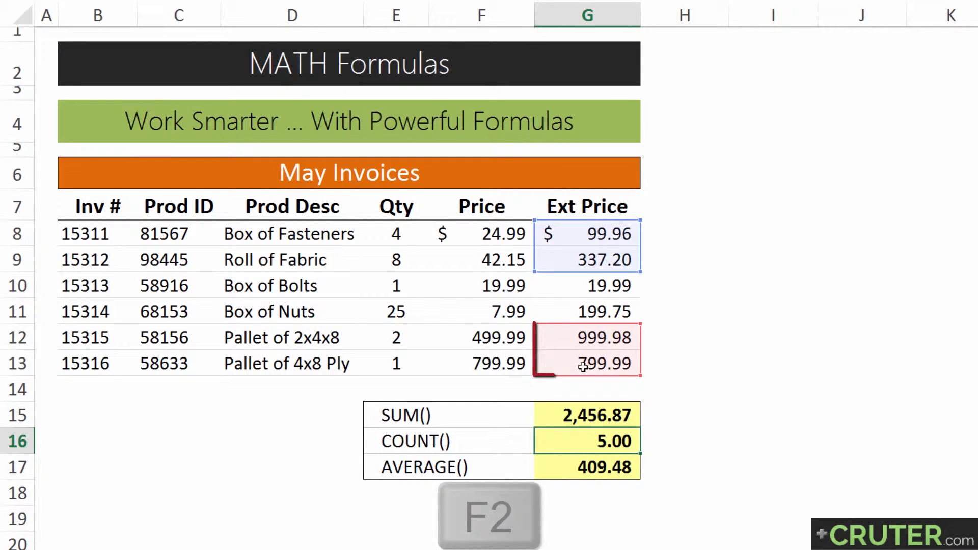
pyautogui.hotkey('ctrl', 'shift', 'Left')
pyautogui.hotkey('ctrl', 'shift', 'Left')
pyautogui.hotkey('ctrl', 'shift', 'Left')
pyautogui.hotkey('ctrl', 'shift', 'Left')
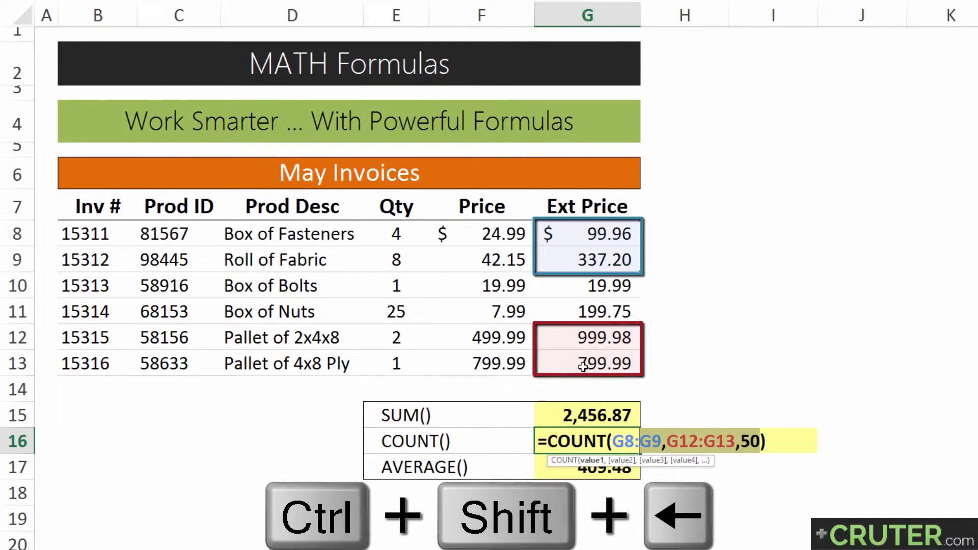
pyautogui.press('Delete')
pyautogui.click(573, 236)
pyautogui.hotkey('ctrl', 'shift', 'Down')
pyautogui.press('Return')
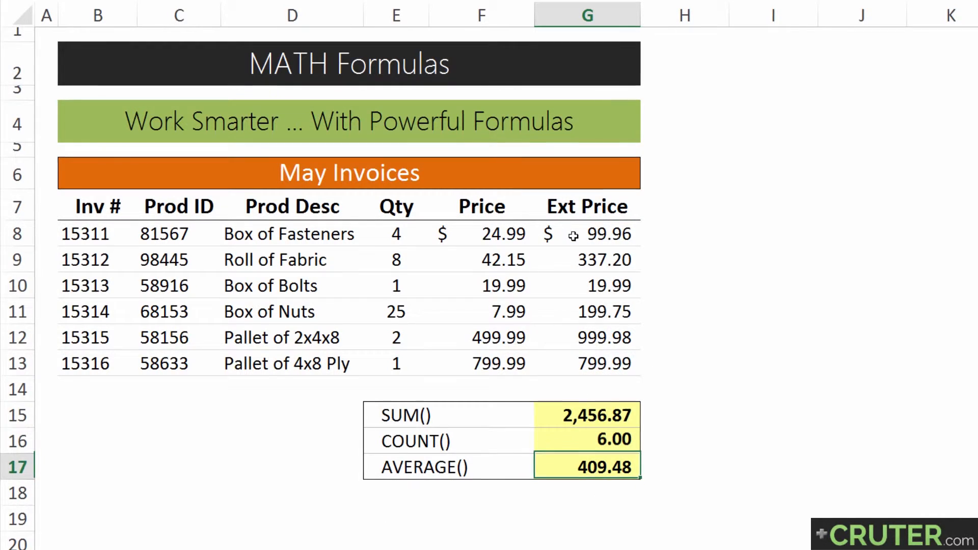
# Try adding the Price range F8:F13 as a second argument to the G17 AVERAGE formula, then undo it.
pyautogui.doubleClick(561, 468)
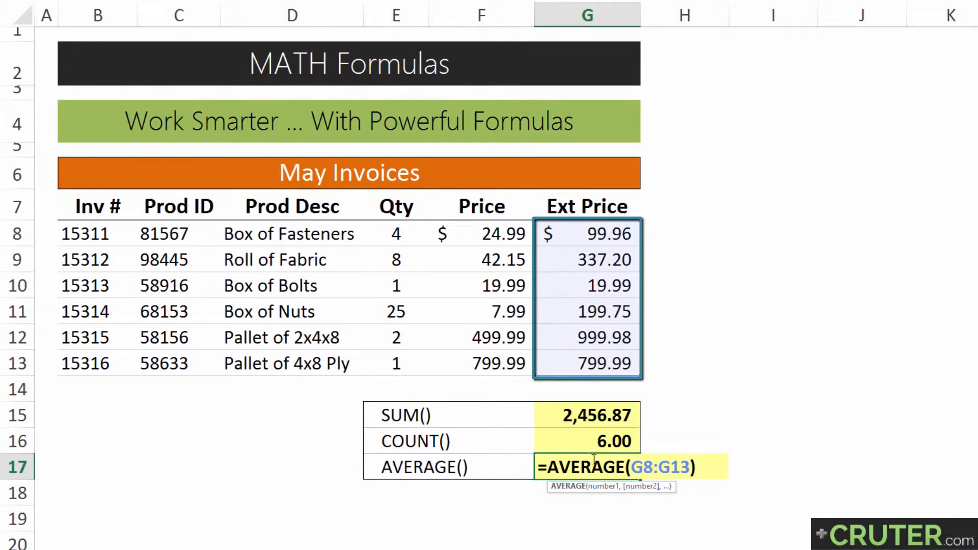
pyautogui.click(614, 491)
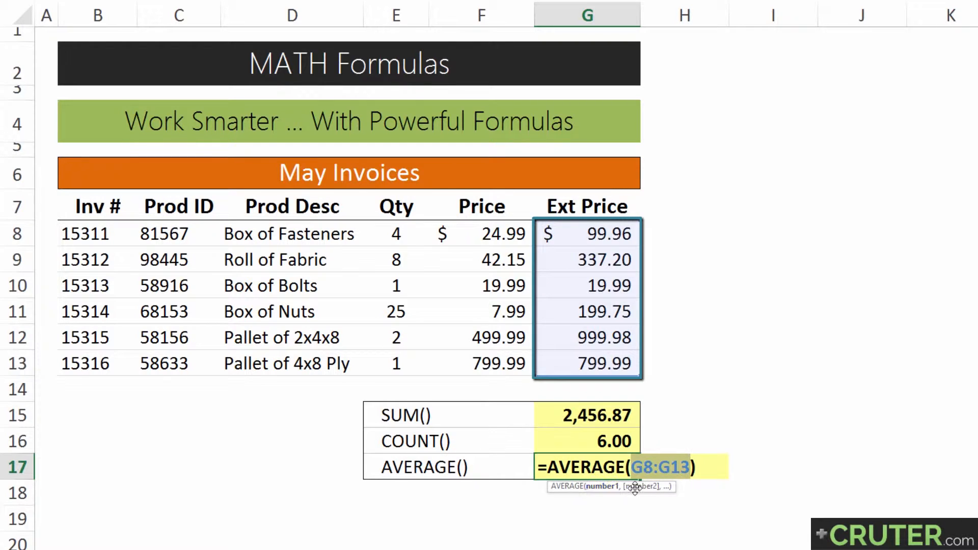
pyautogui.click(691, 467)
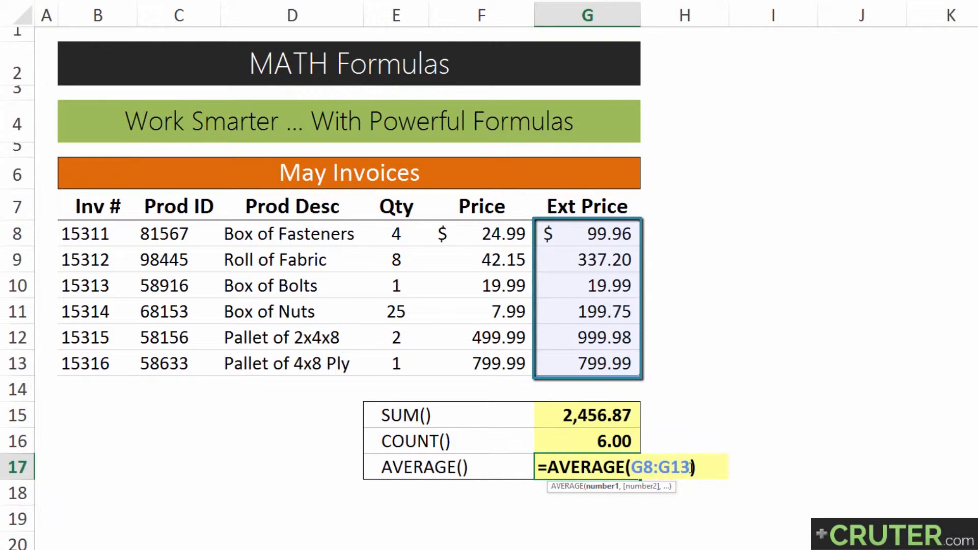
pyautogui.write(',')
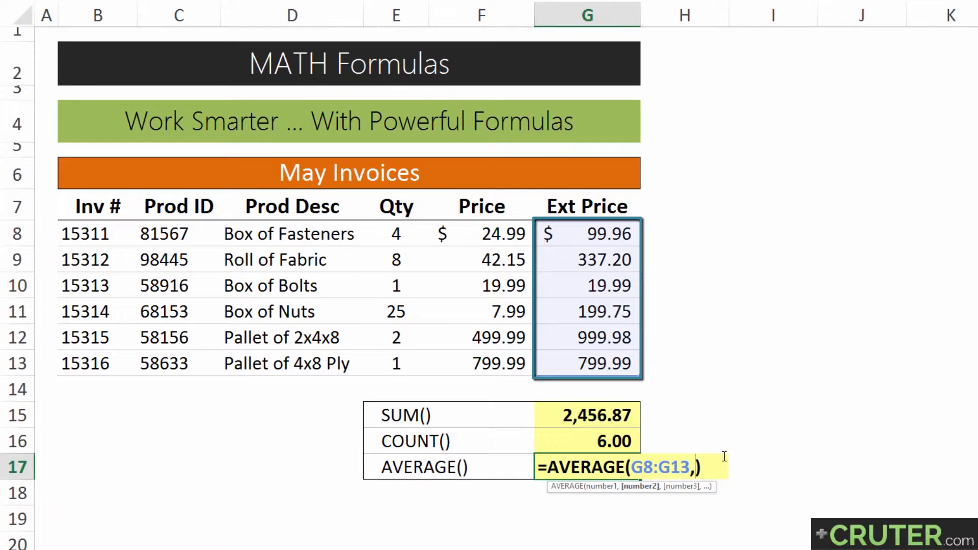
pyautogui.moveTo(506, 236); pyautogui.dragTo(501, 354)
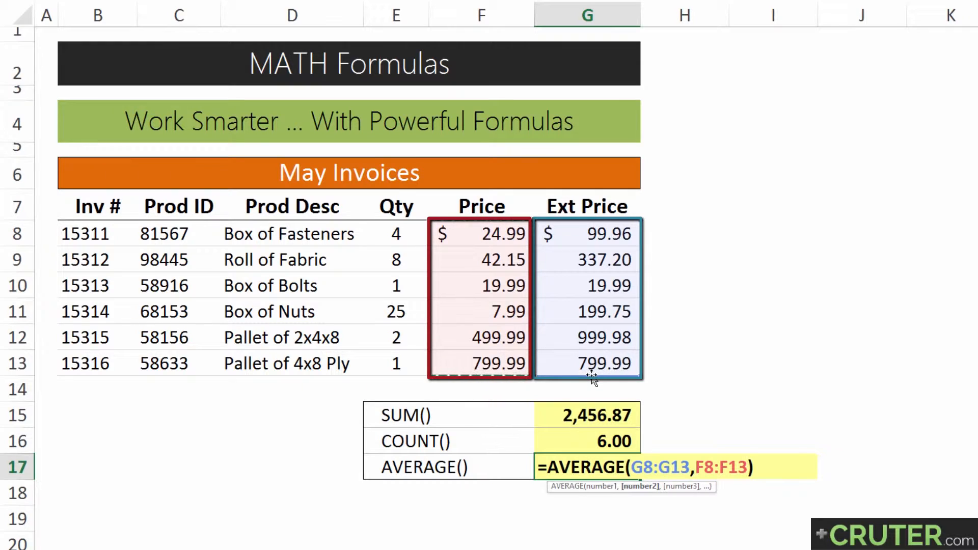
pyautogui.press('Return')
pyautogui.press('Up')
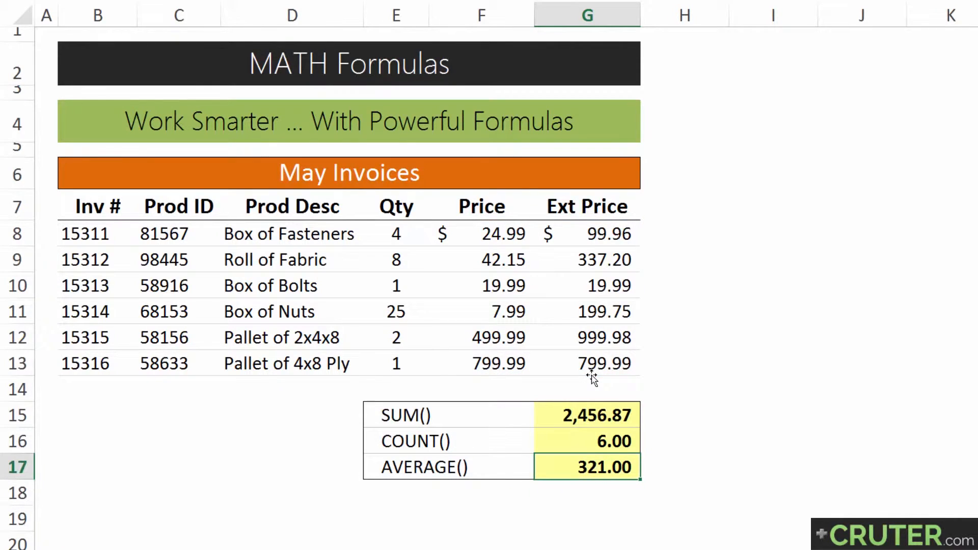
pyautogui.hotkey('ctrl', 'z')
pyautogui.press('F2')
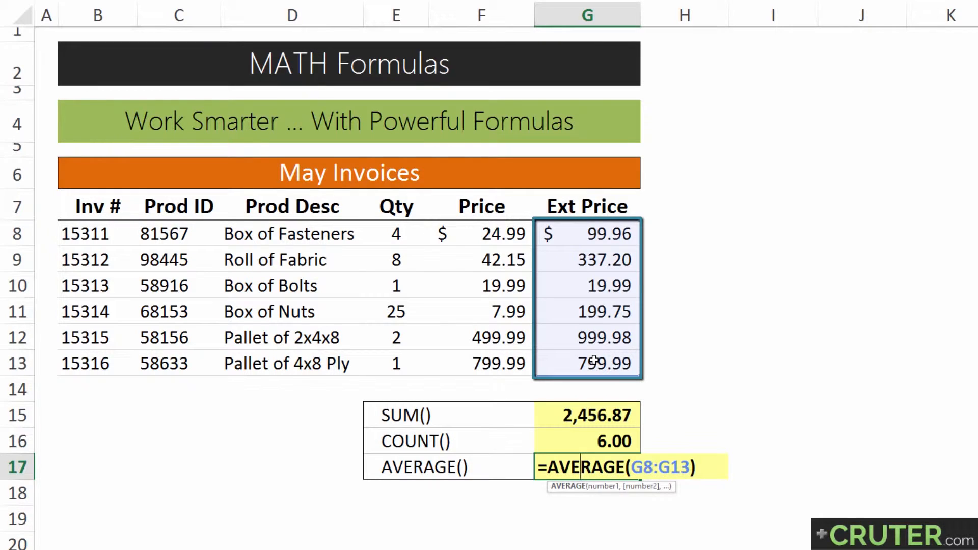
pyautogui.press('Return')
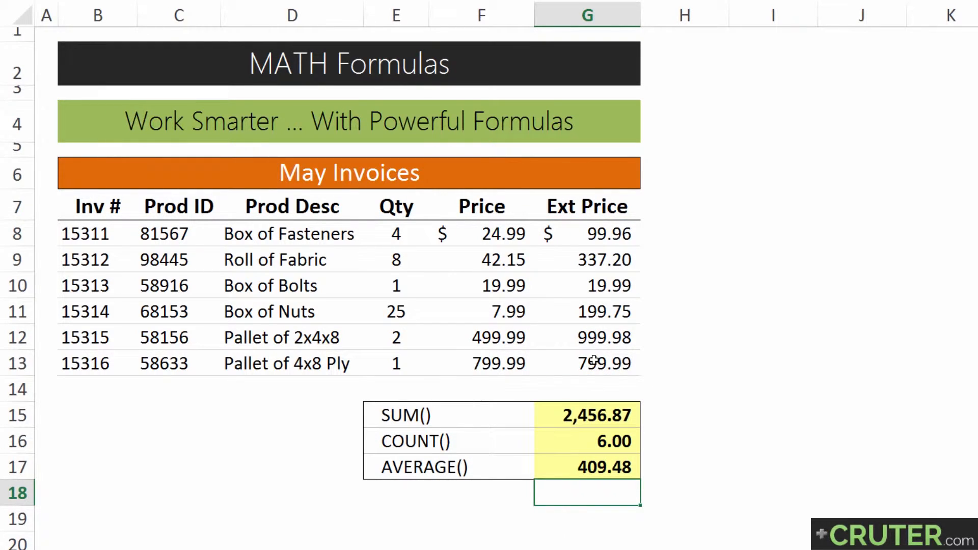
# Calculate the average manually in G18 with the formula =G15/G16.
pyautogui.write('=')
pyautogui.press('Up')
pyautogui.press('Up')
pyautogui.press('Up')
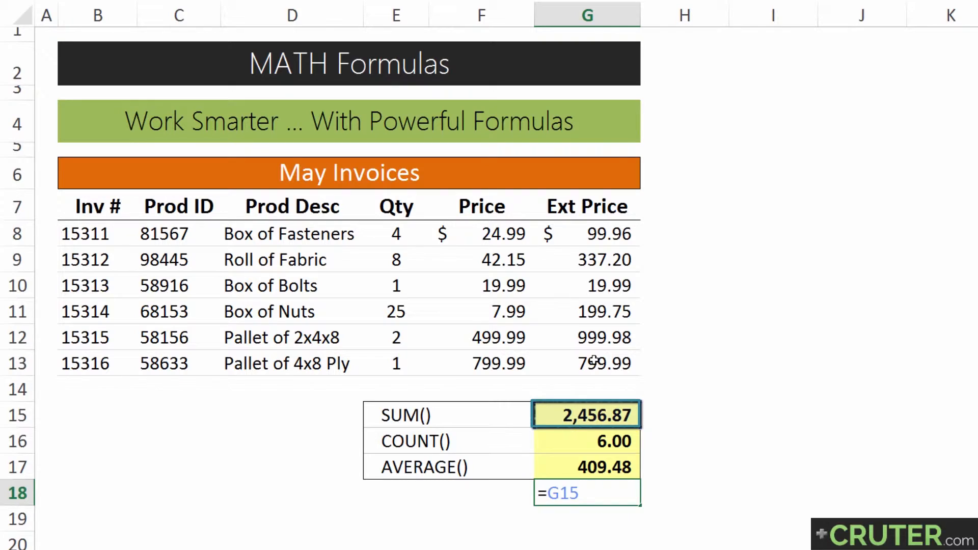
pyautogui.write('/')
pyautogui.press('Up')
pyautogui.press('Up')
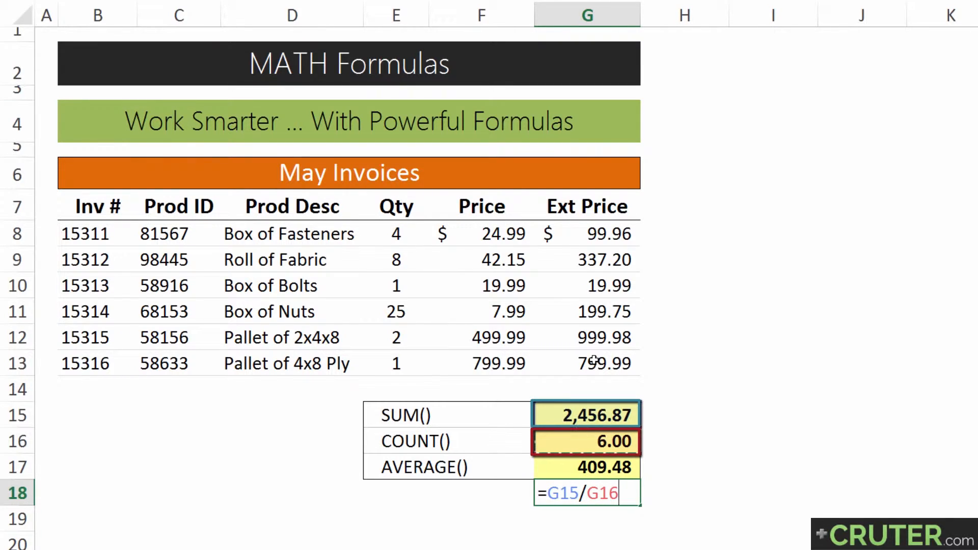
pyautogui.press('Return')
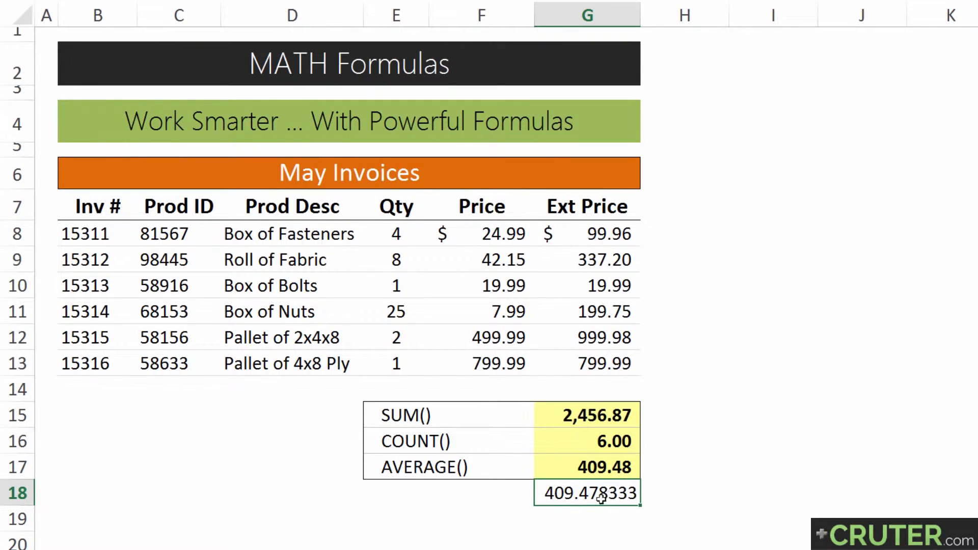
# Compare G18 with the G17 average and clear the G18 cell.
pyautogui.click(578, 468)
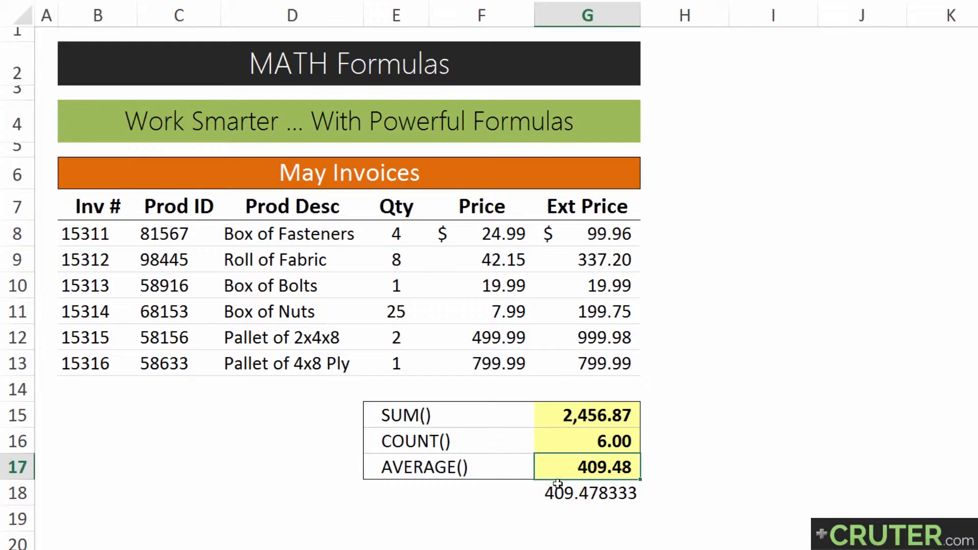
pyautogui.click(575, 485)
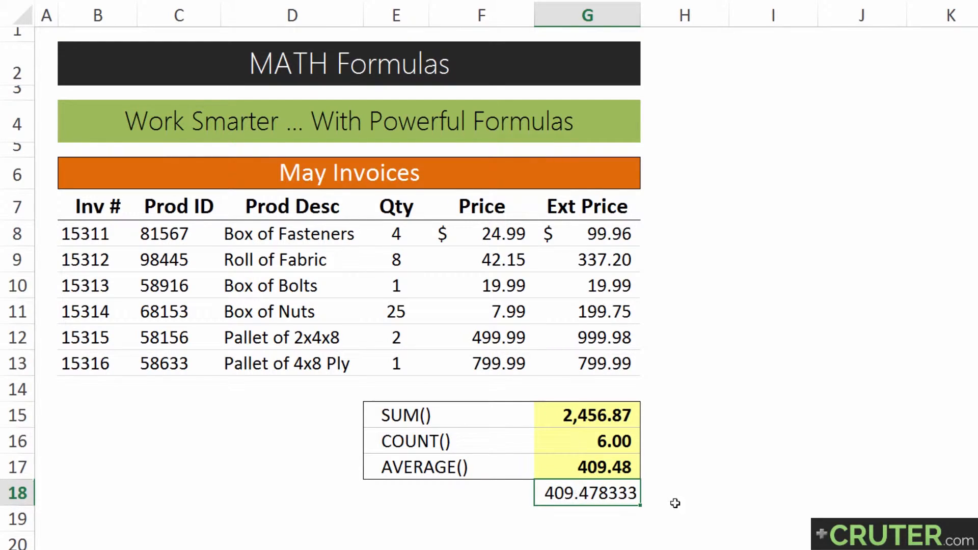
pyautogui.press('Delete')
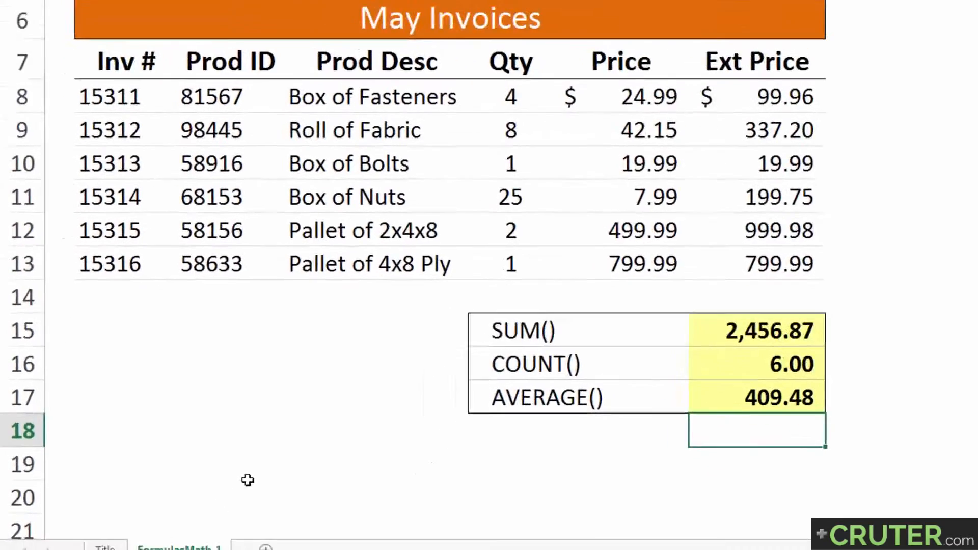
# Make two copies of the FormulasMath-1 worksheet.
pyautogui.moveTo(188, 533)
pyautogui.mouseDown()
pyautogui.moveTo(290, 521)
pyautogui.moveTo(297, 533)
pyautogui.mouseUp()
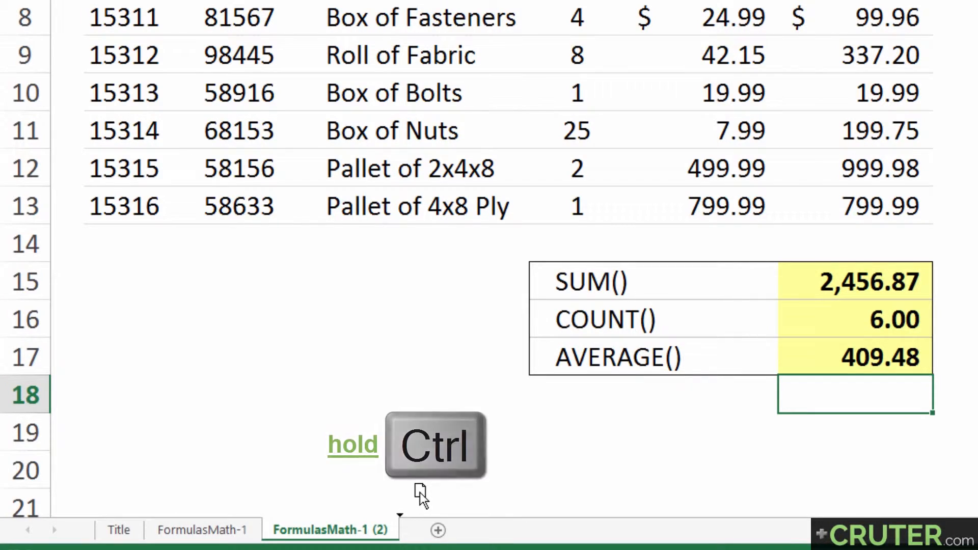
pyautogui.moveTo(420, 493); pyautogui.dragTo(420, 494)
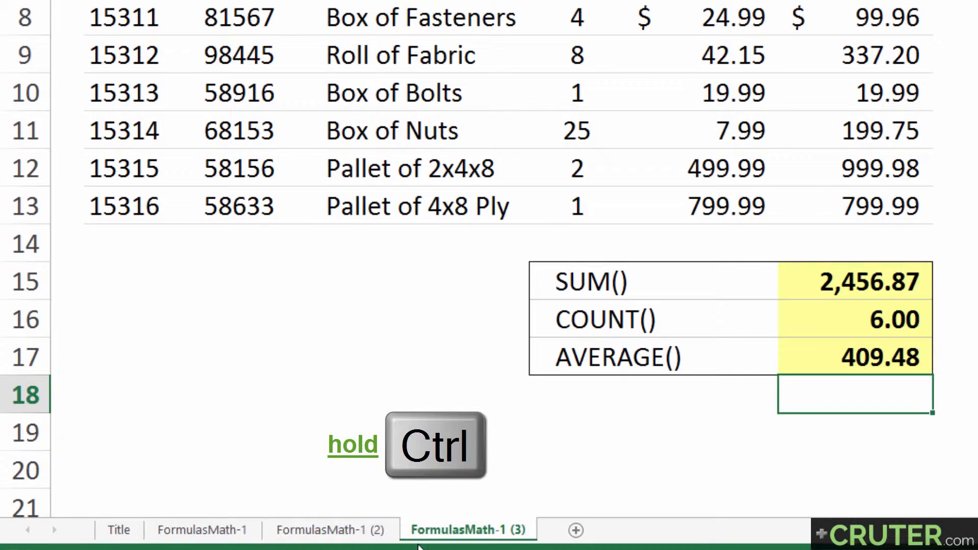
# Rename the FormulasMath-1 (3) sheet as #3.
pyautogui.doubleClick(469, 531)
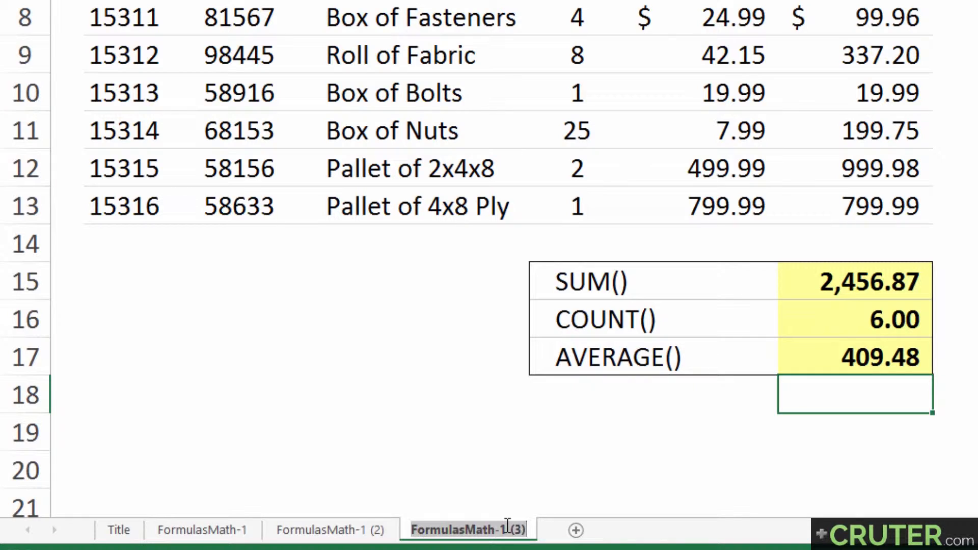
pyautogui.write('#3')
pyautogui.press('Return')
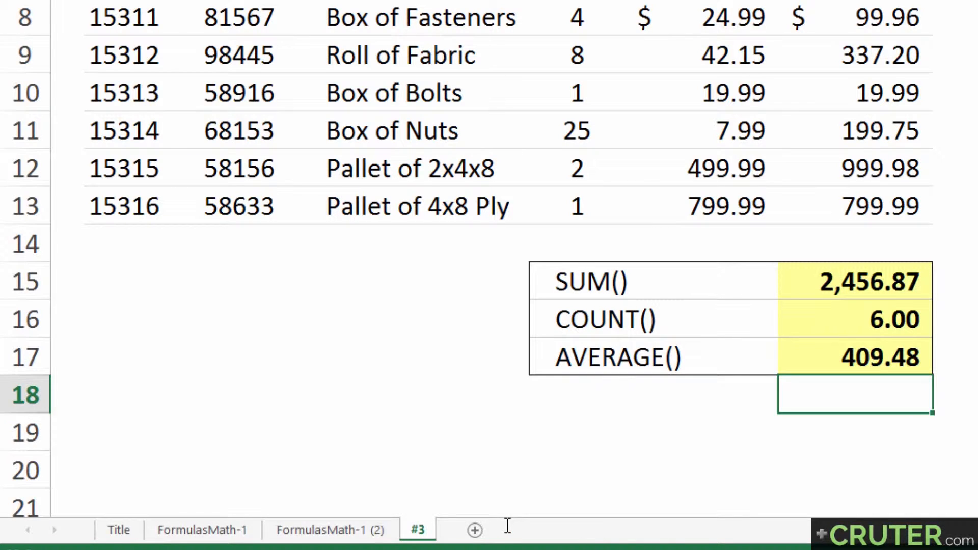
# Rename the FormulasMath-1 (2) sheet as #2.
pyautogui.doubleClick(332, 530)
pyautogui.write('#')
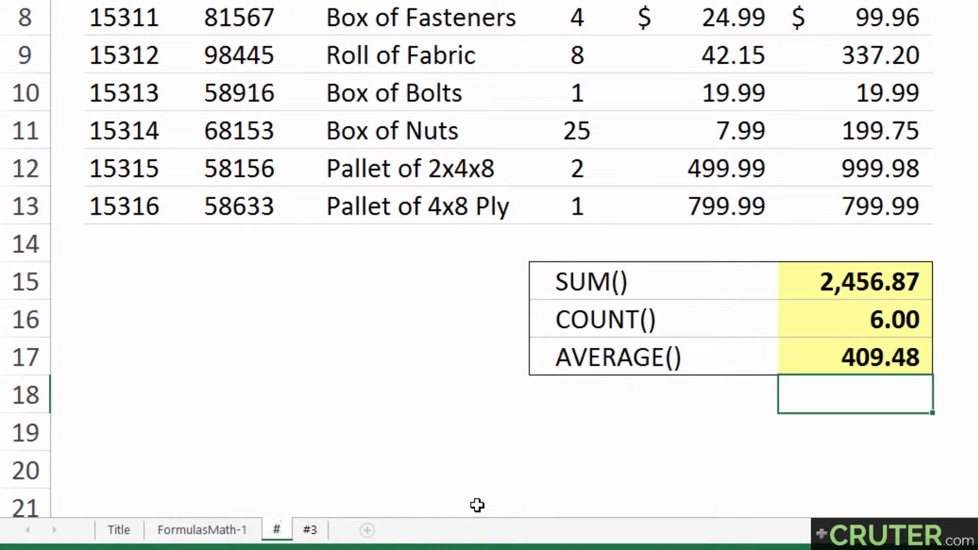
pyautogui.write('2')
pyautogui.press('Return')
# Make another copy of the #3 sheet and rename the new copy Summary.
pyautogui.click(317, 530)
pyautogui.click(365, 509)
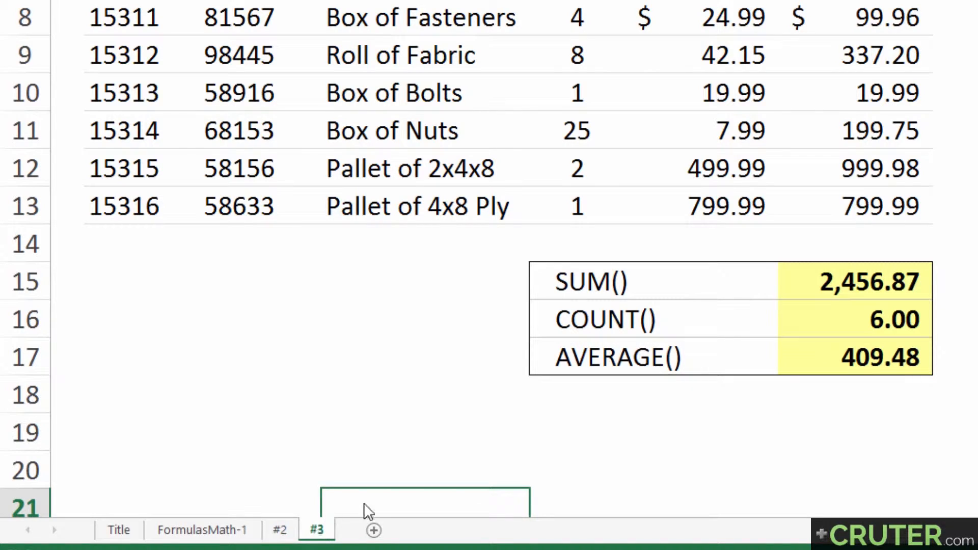
pyautogui.moveTo(360, 538); pyautogui.dragTo(362, 535)
pyautogui.doubleClick(376, 529)
pyautogui.write('Summary')
pyautogui.press('Return')
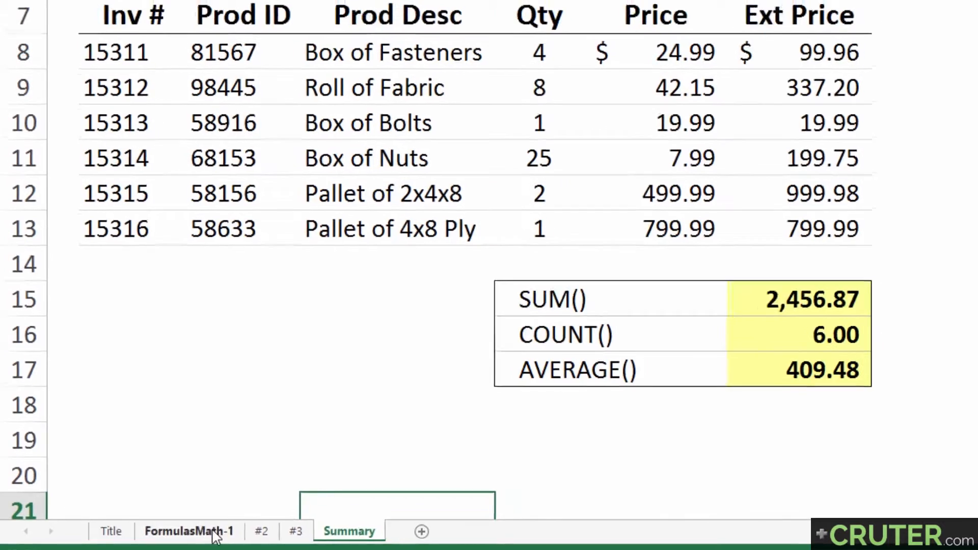
# On the #2 sheet, change the title banner from May to June Invoices.
pyautogui.click(214, 533)
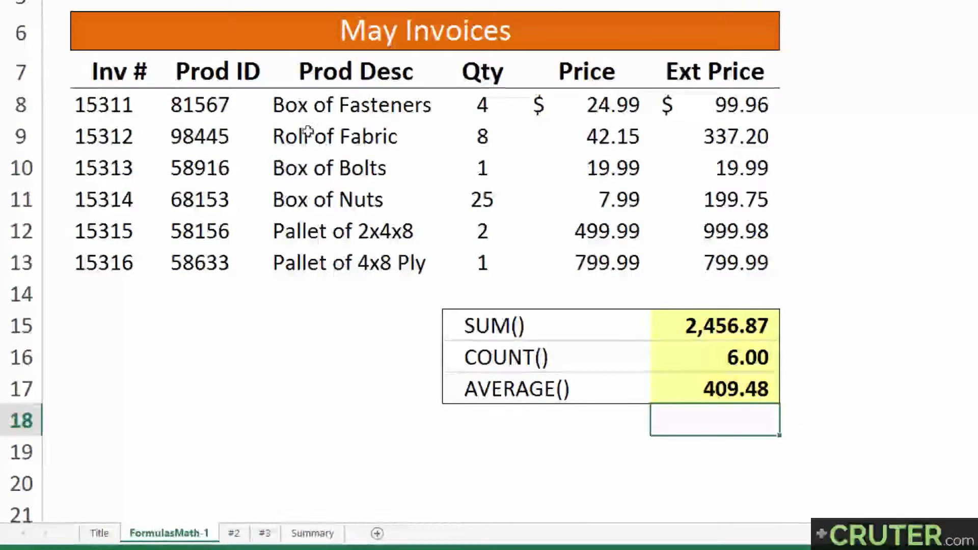
pyautogui.click(234, 536)
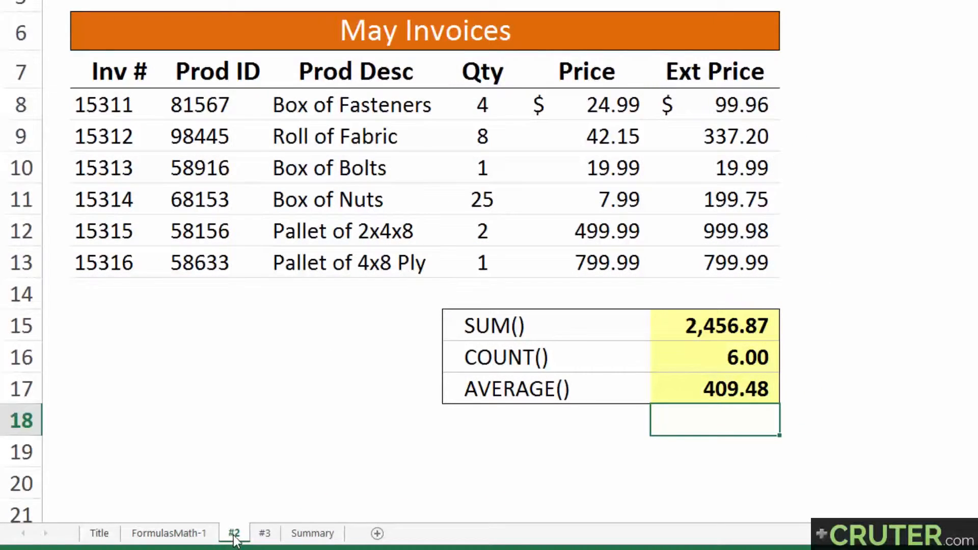
pyautogui.click(415, 36)
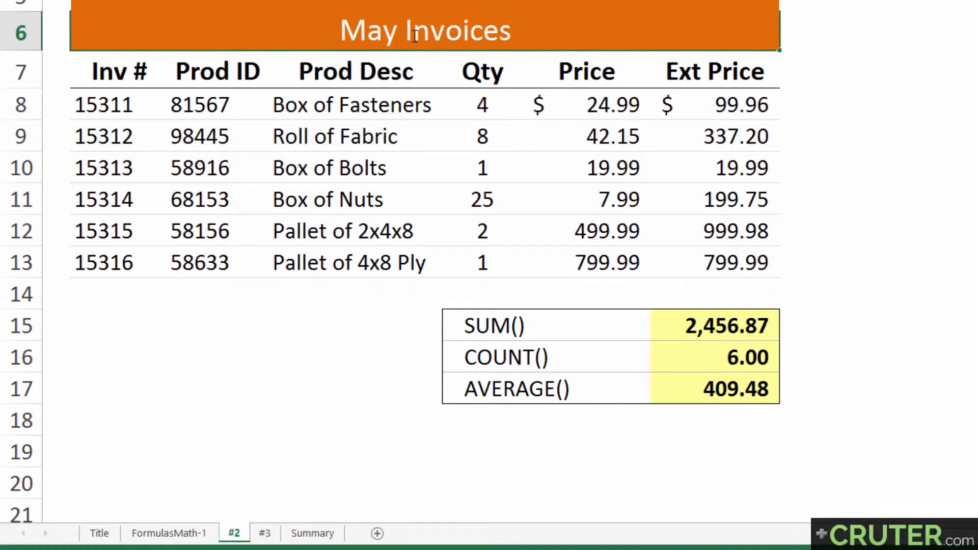
pyautogui.hotkey('ctrl', 'shift', 'Left')
pyautogui.write('June')
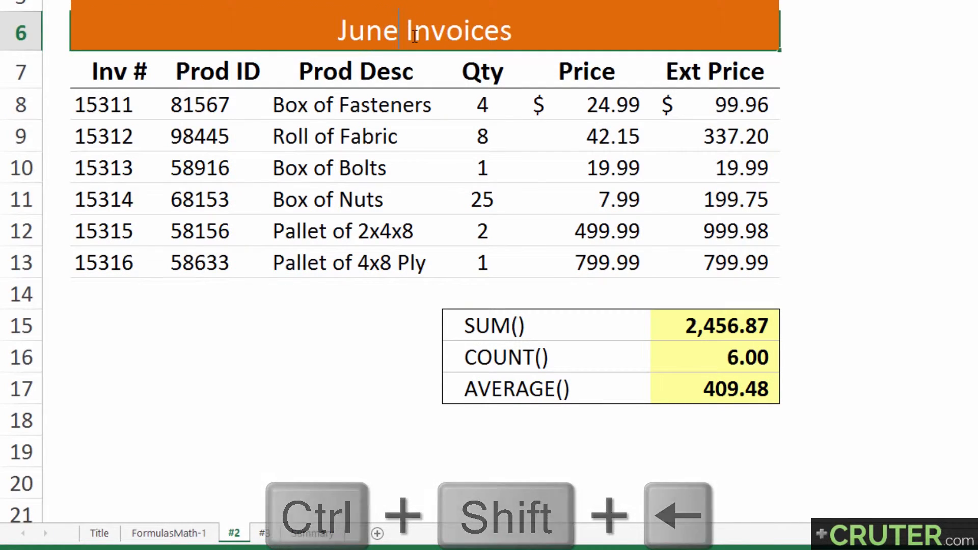
# On the #3 sheet, change the title banner to July Invoices.
pyautogui.hotkey('ctrl', 'pagedown')
pyautogui.hotkey('ctrl', 'Up')
pyautogui.hotkey('ctrl', 'Up')
pyautogui.hotkey('ctrl', 'Up')
pyautogui.press('F2')
pyautogui.hotkey('ctrl', 'shift', 'Right')
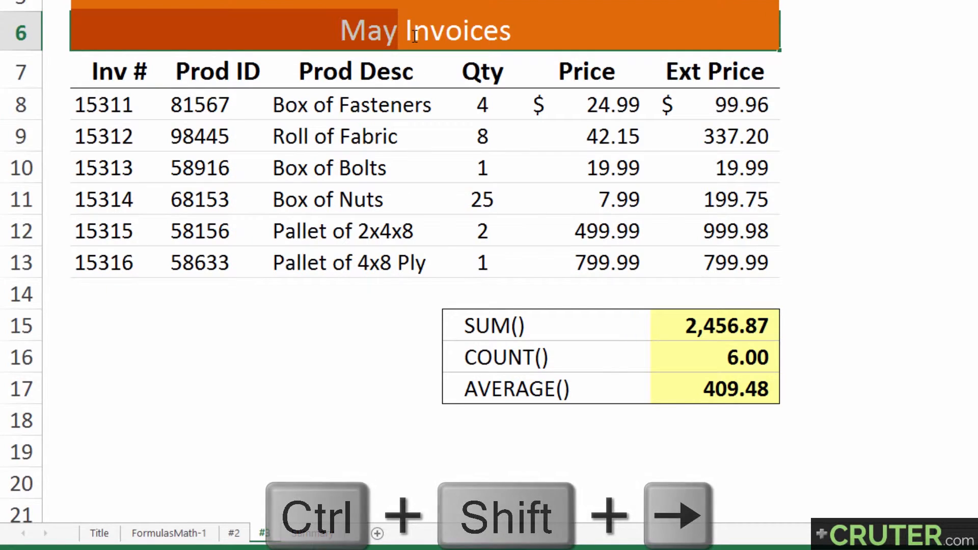
pyautogui.write('July')
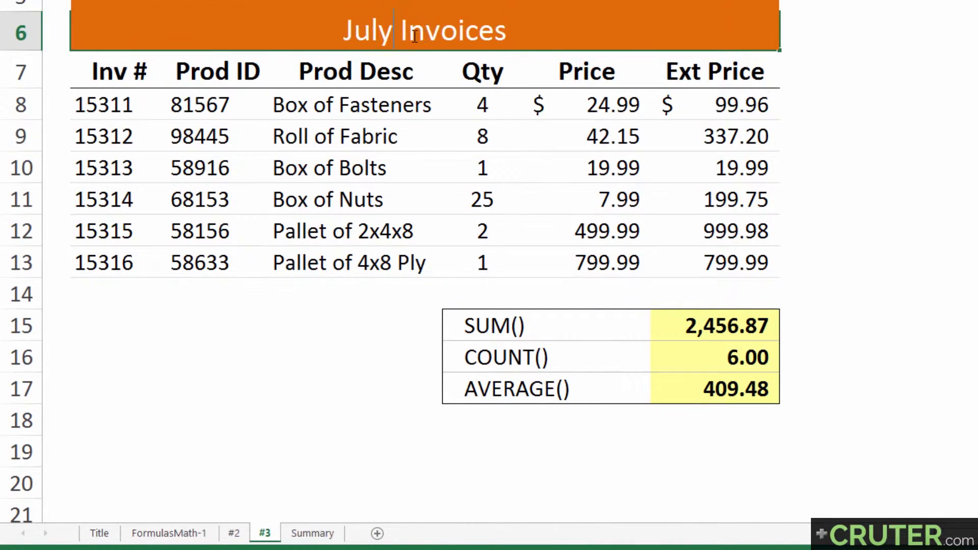
pyautogui.press('Return')
# On the Summary sheet, replace the banner title with Summary.
pyautogui.hotkey('ctrl', 'pagedown')
pyautogui.hotkey('ctrl', 'Up')
pyautogui.hotkey('ctrl', 'Up')
pyautogui.hotkey('ctrl', 'Up')
pyautogui.hotkey('ctrl', 'Down')
pyautogui.press('F2')
pyautogui.hotkey('ctrl', 'shift', 'Left')
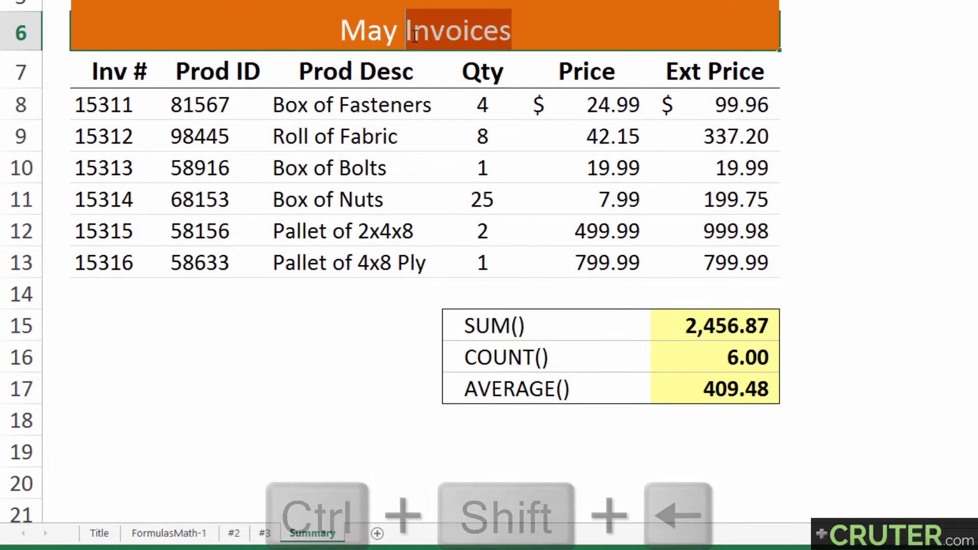
pyautogui.hotkey('ctrl', 'shift', 'Left')
pyautogui.write('Summary')
pyautogui.press('Return')
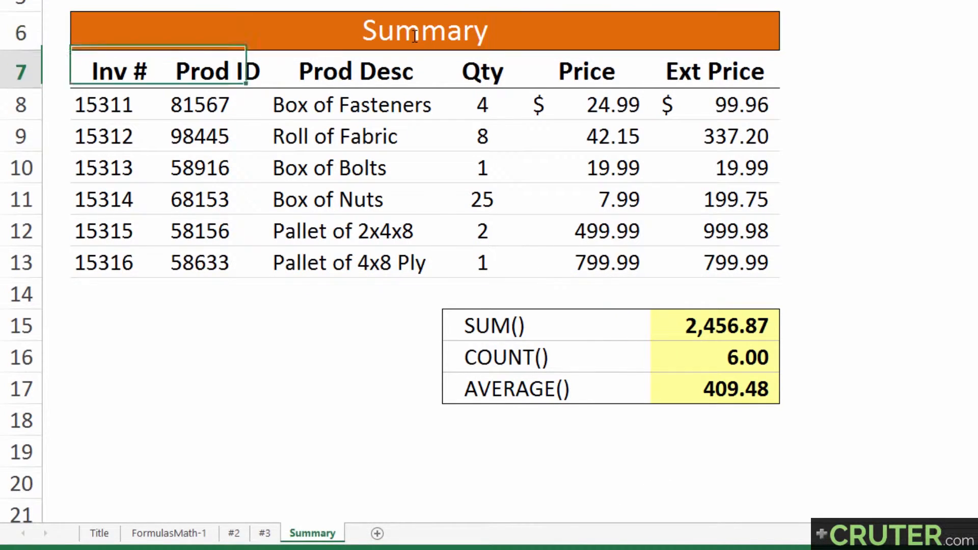
# Clear the invoice table contents in rows 7 to 13 of the Summary sheet.
pyautogui.hotkey('ctrl', 'shift', 'Right')
pyautogui.hotkey('ctrl', 'shift', 'Down')
pyautogui.press('Delete')
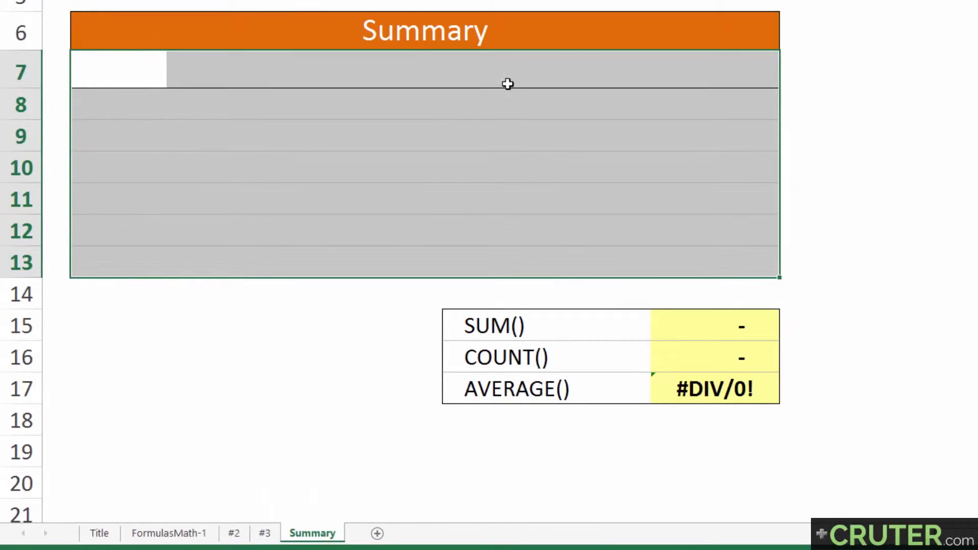
# Clear the SUM, COUNT and AVERAGE formulas in G15:G17 on the Summary sheet.
pyautogui.moveTo(688, 321); pyautogui.dragTo(696, 400)
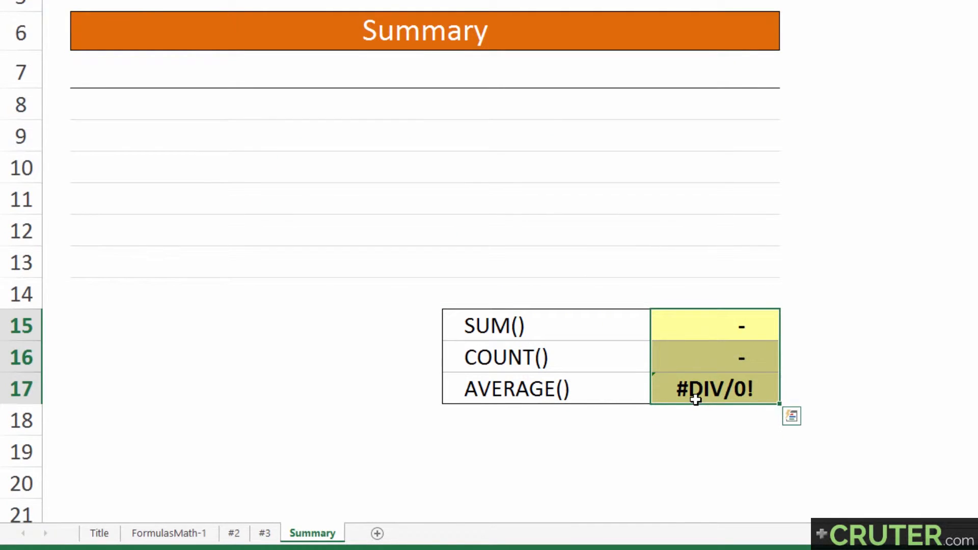
pyautogui.press('Delete')
# Delete rows 7 to 13 on the Summary sheet so the summary box moves up.
pyautogui.moveTo(476, 323); pyautogui.dragTo(526, 384)
pyautogui.click(730, 334)
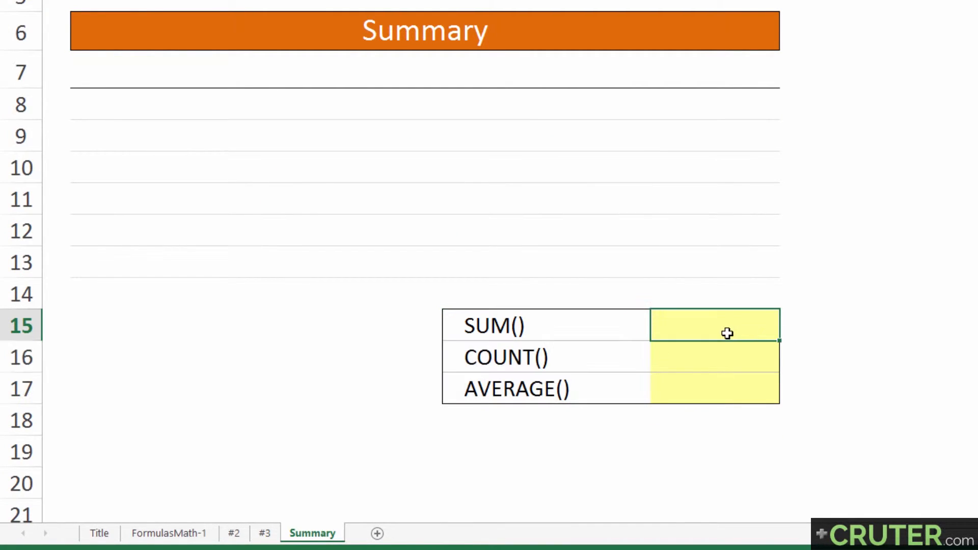
pyautogui.moveTo(510, 328); pyautogui.dragTo(521, 363)
pyautogui.click(527, 384)
pyautogui.click(745, 332)
pyautogui.moveTo(21, 74); pyautogui.dragTo(43, 260)
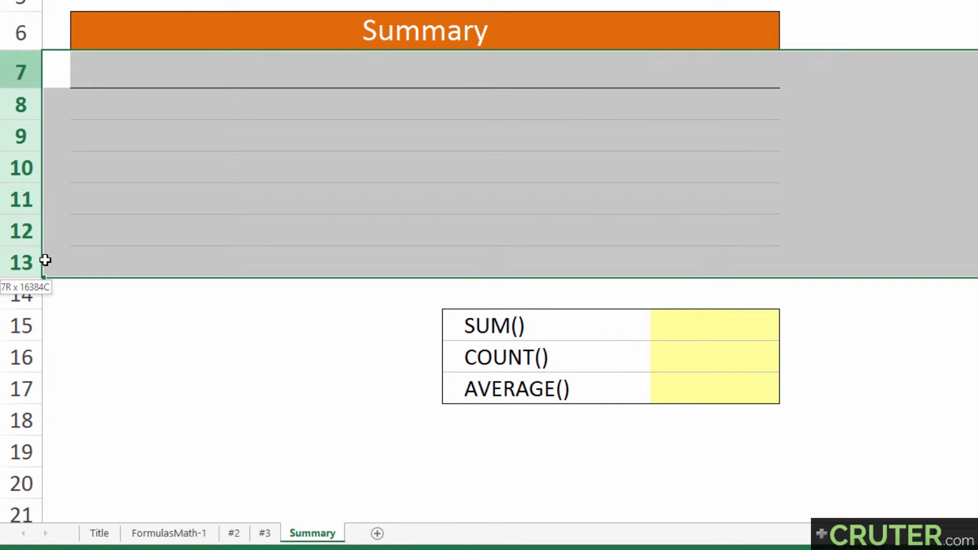
pyautogui.hotkey('ctrl', '-')
# Enter a 3D SUM formula in G8 totalling G15 across sheets FormulasMath-1 through #3, and review it.
pyautogui.click(721, 105)
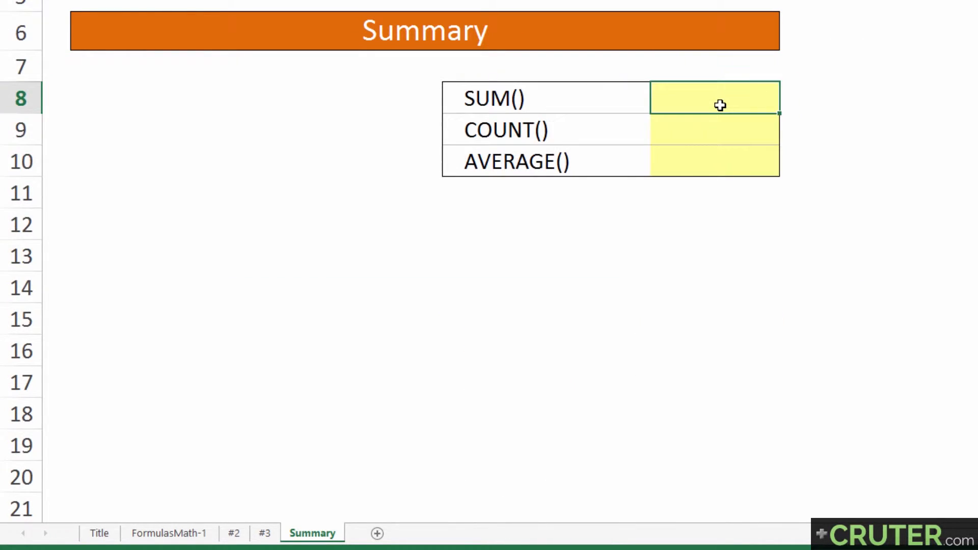
pyautogui.write('=sum(')
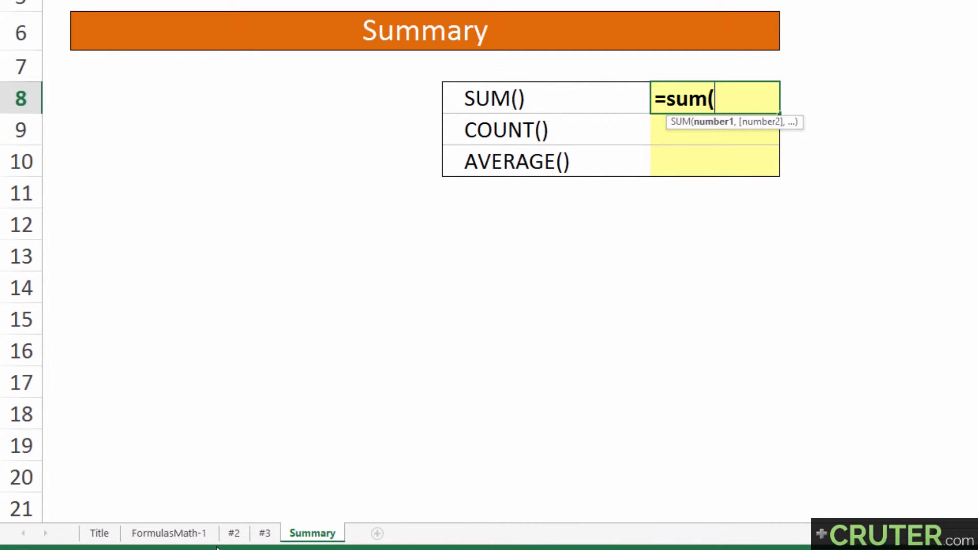
pyautogui.click(188, 535)
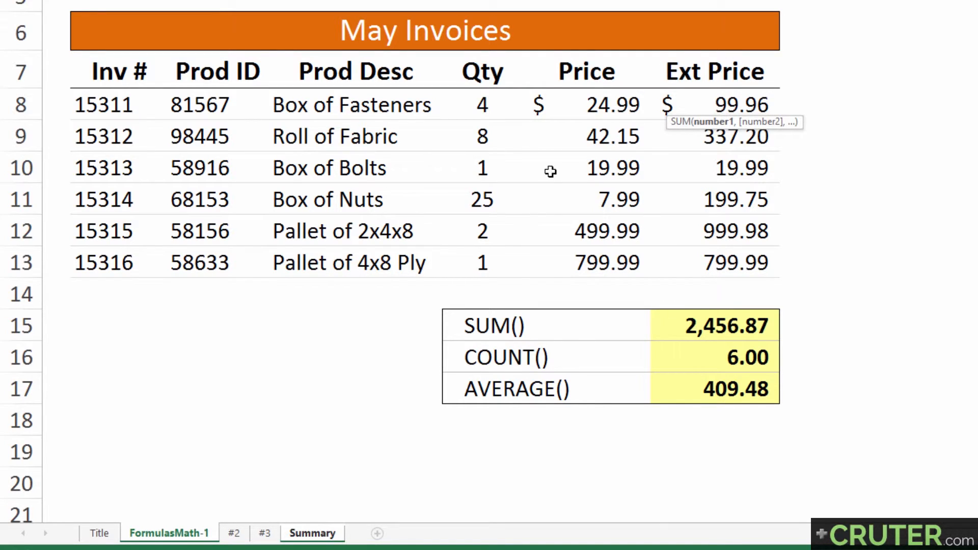
pyautogui.click(703, 332)
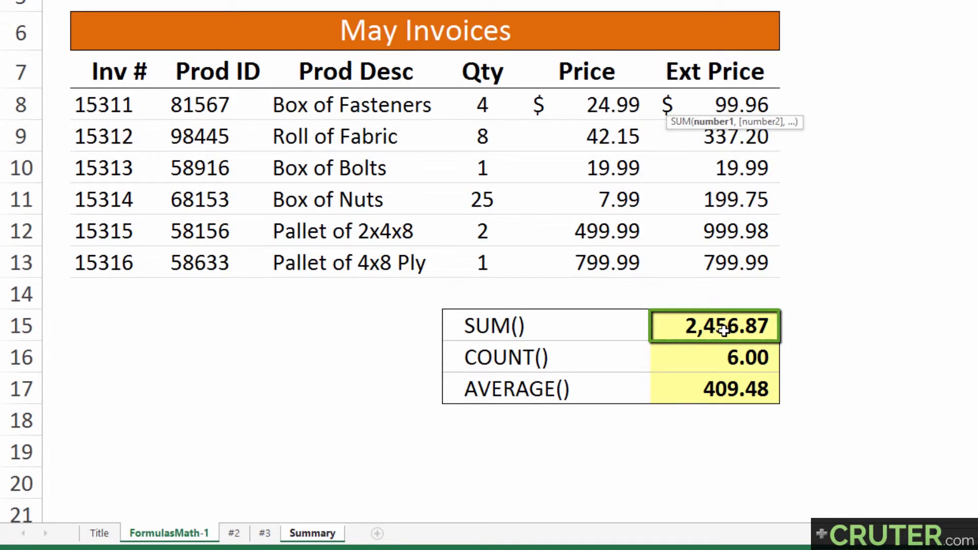
pyautogui.keyDown('shift'); pyautogui.click(267, 535); pyautogui.keyUp('shift')
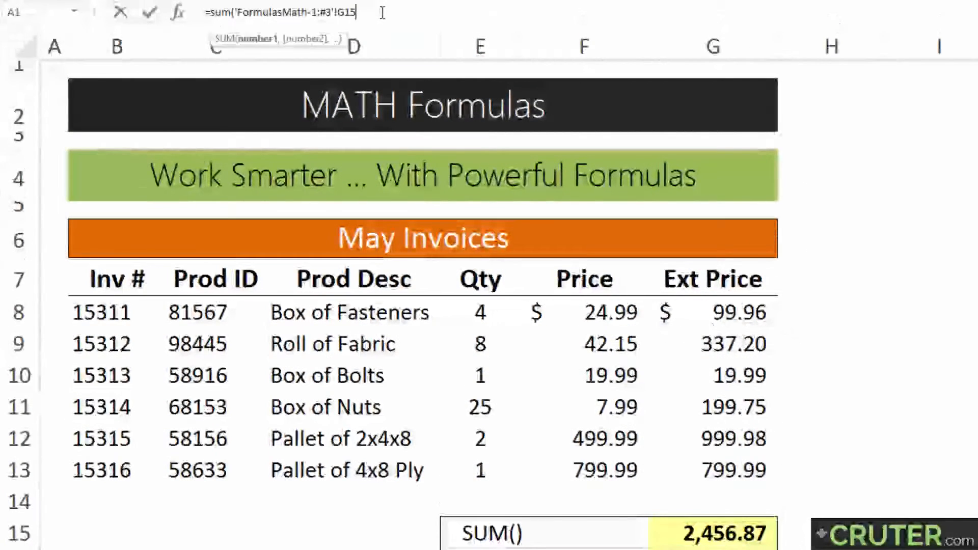
pyautogui.write(')')
pyautogui.press('Return')
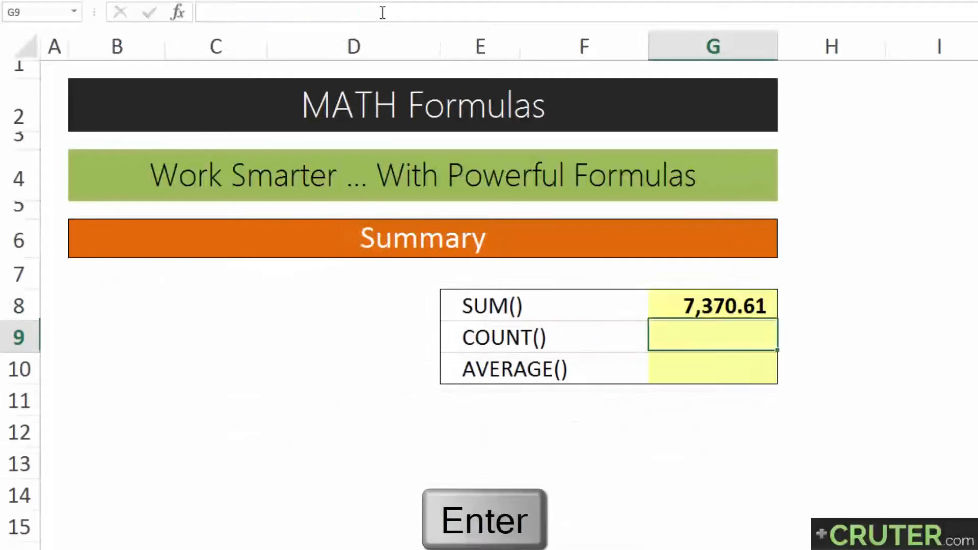
pyautogui.click(683, 301)
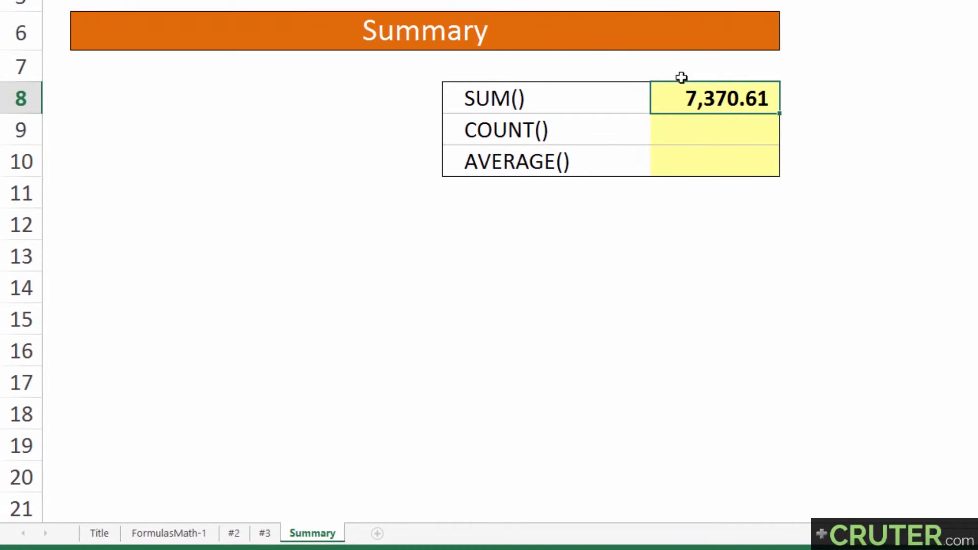
pyautogui.doubleClick(674, 89)
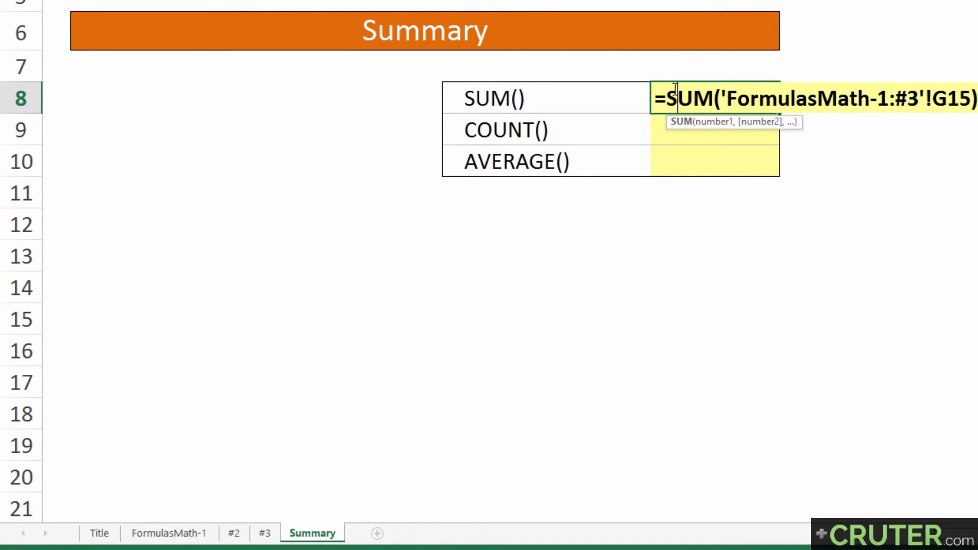
pyautogui.press('Return')
# Build a test formula in G7 referencing G15 on FormulasMath-1, then delete it.
pyautogui.click(670, 55)
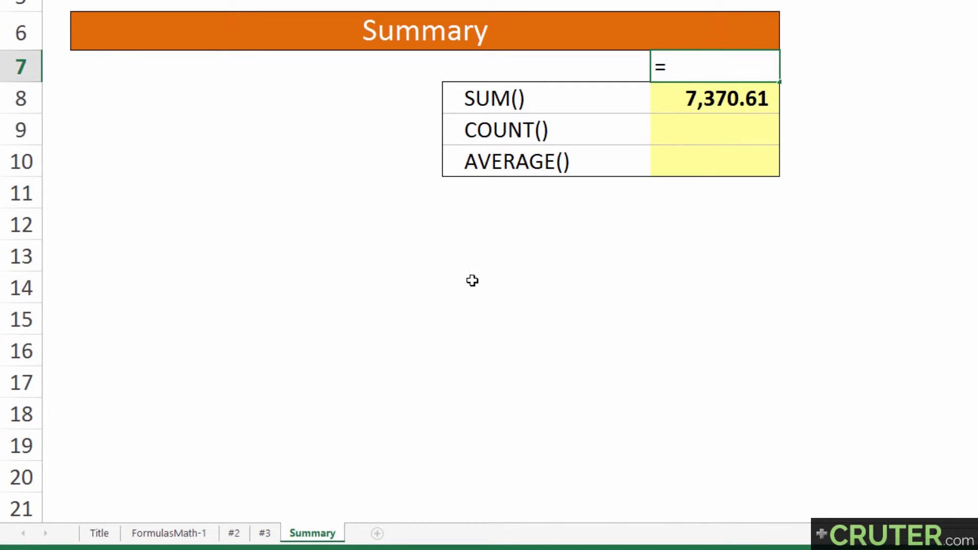
pyautogui.click(196, 533)
pyautogui.click(733, 332)
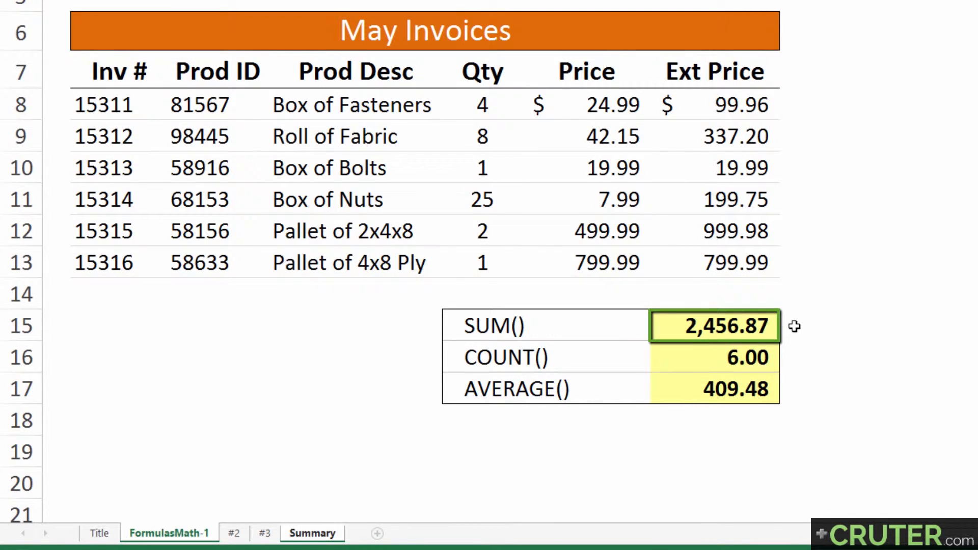
pyautogui.press('Return')
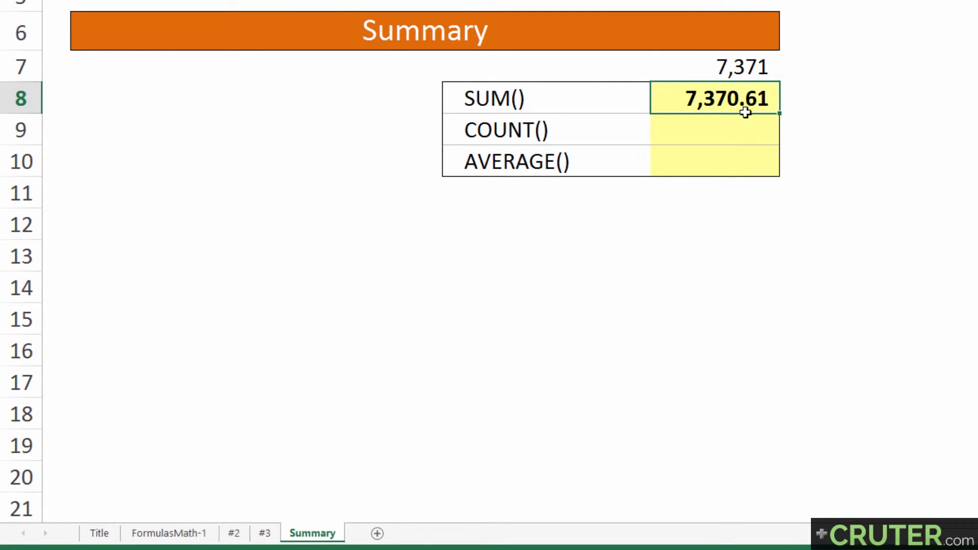
pyautogui.click(734, 70)
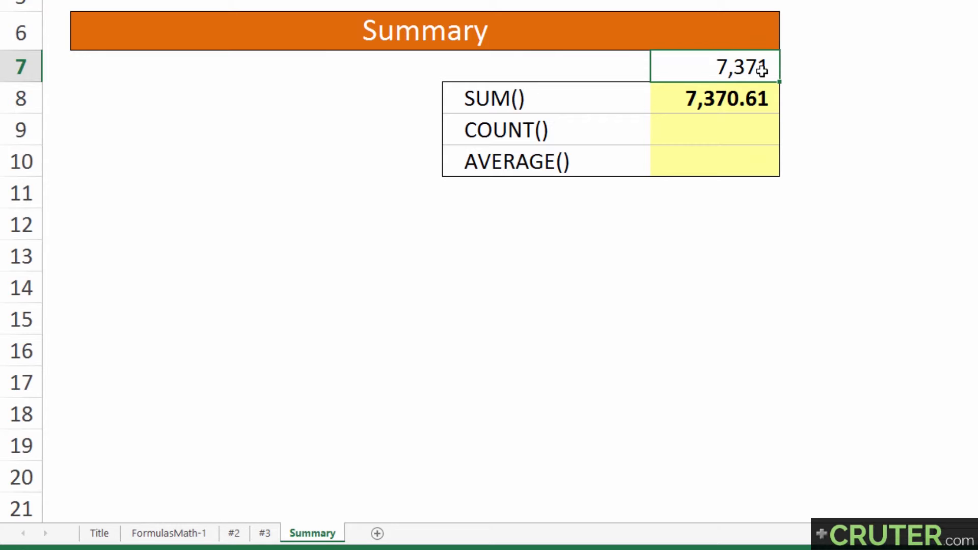
pyautogui.press('Delete')
pyautogui.press('Down')
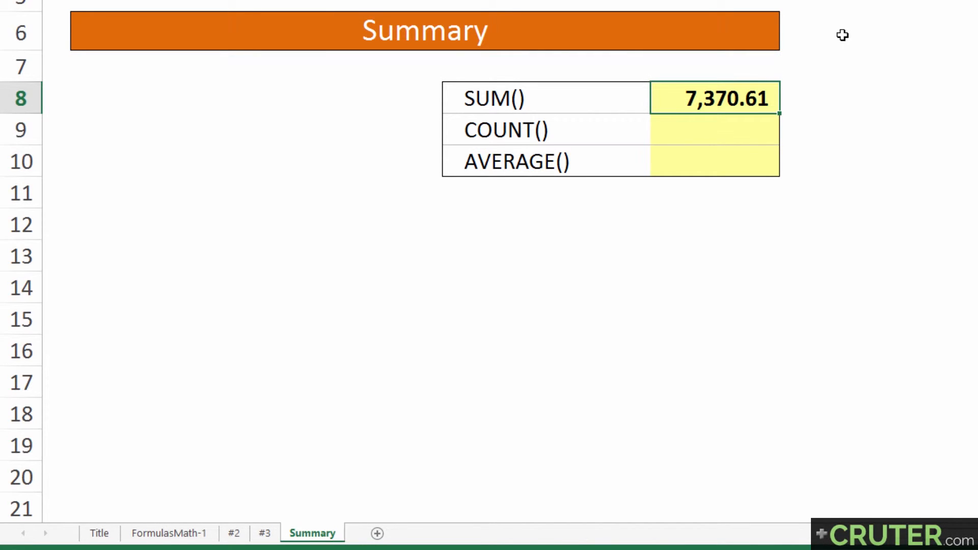
# Review the 3D SUM formula in G8 by highlighting its sheet range and its G15 cell reference.
pyautogui.doubleClick(697, 102)
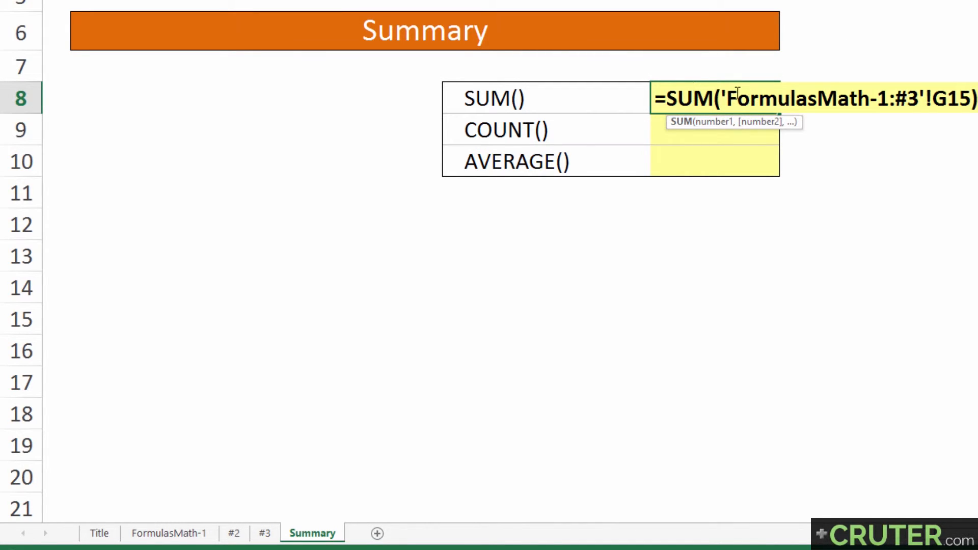
pyautogui.moveTo(728, 96); pyautogui.dragTo(927, 98)
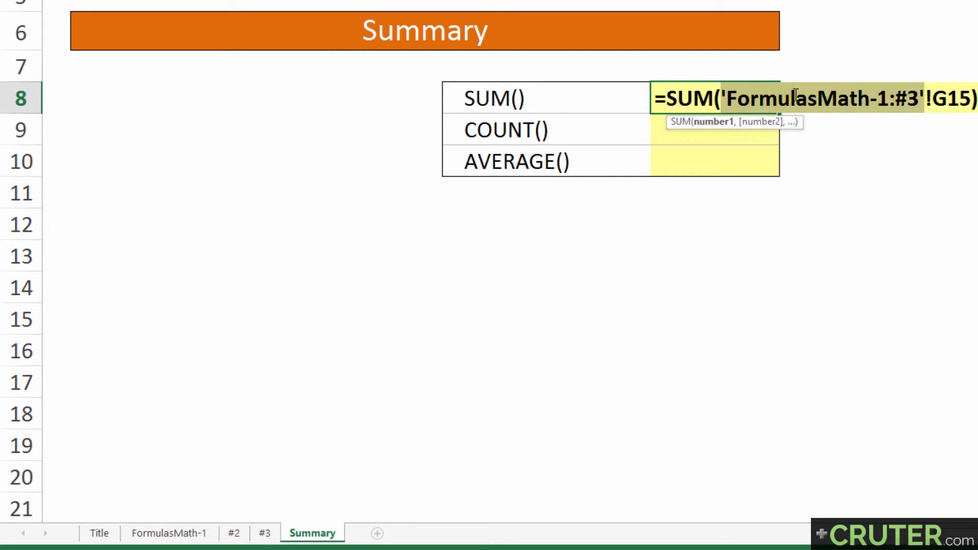
pyautogui.moveTo(738, 98); pyautogui.dragTo(888, 100)
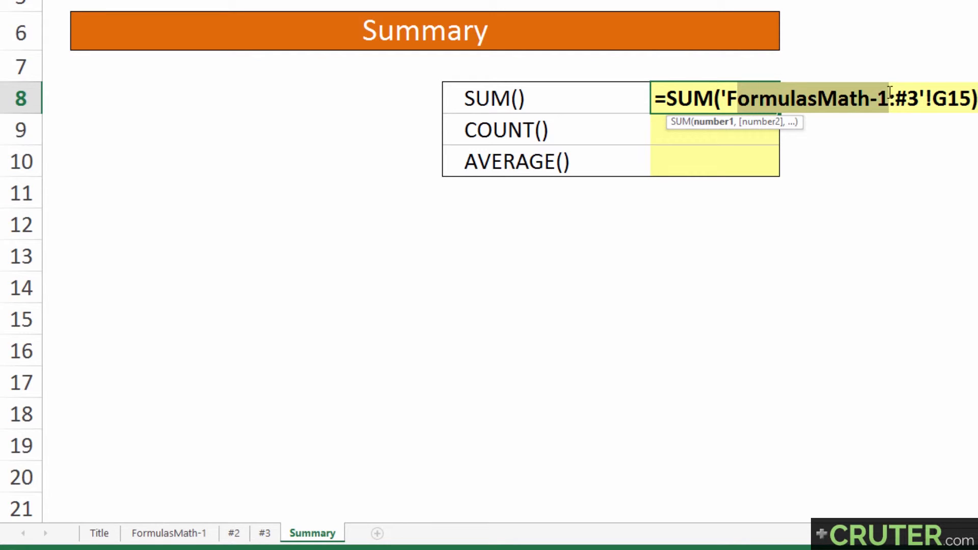
pyautogui.moveTo(895, 98)
pyautogui.mouseDown()
pyautogui.moveTo(923, 98)
pyautogui.moveTo(877, 99)
pyautogui.moveTo(895, 99)
pyautogui.mouseUp()
pyautogui.moveTo(895, 100); pyautogui.dragTo(971, 99)
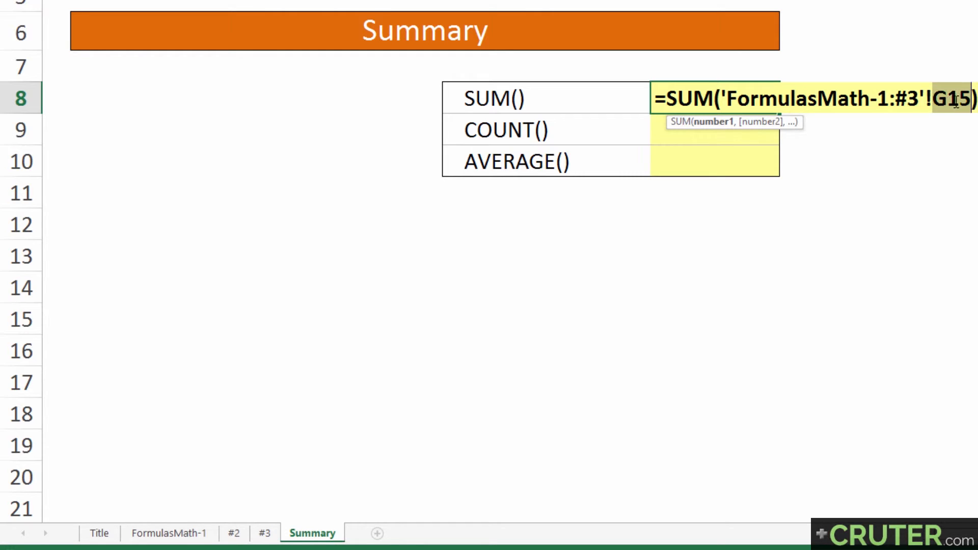
pyautogui.moveTo(972, 99); pyautogui.dragTo(938, 98)
pyautogui.press('Return')
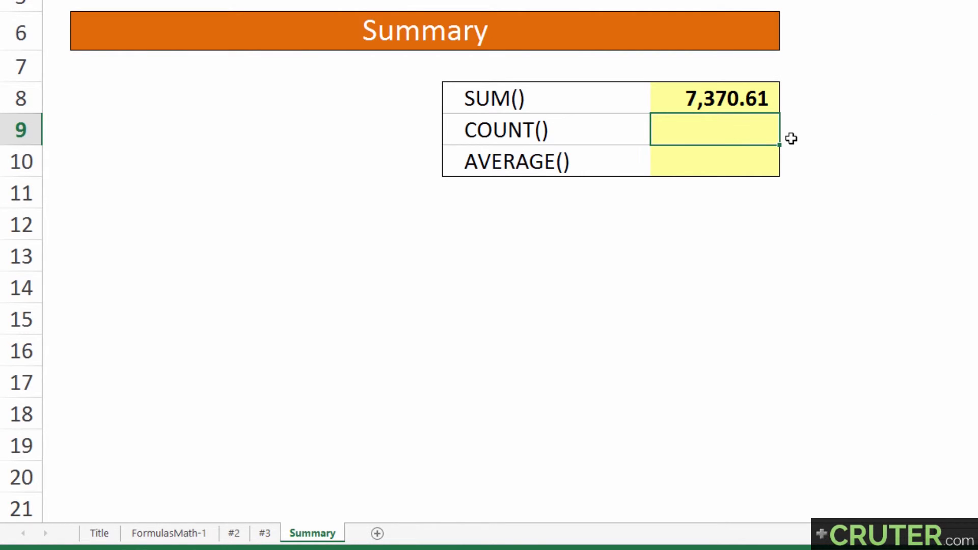
# Enter a 3D COUNT formula in G9 referencing G16 across sheets FormulasMath-1 through #3.
pyautogui.write('=')
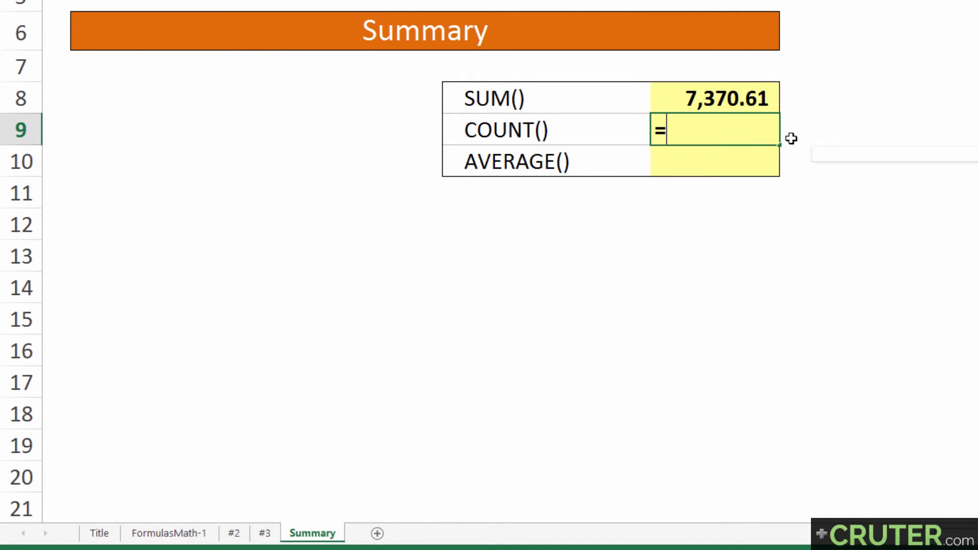
pyautogui.write('count(')
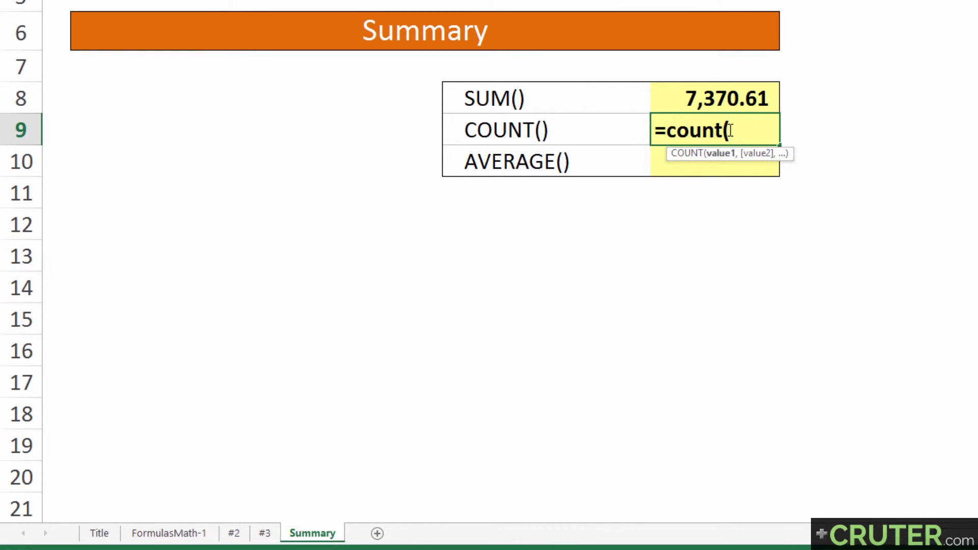
pyautogui.click(153, 533)
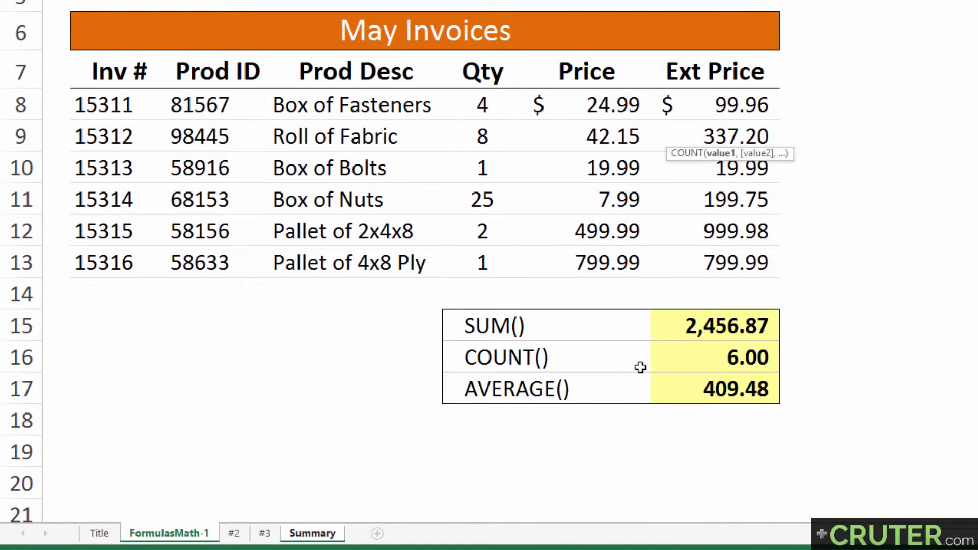
pyautogui.click(717, 361)
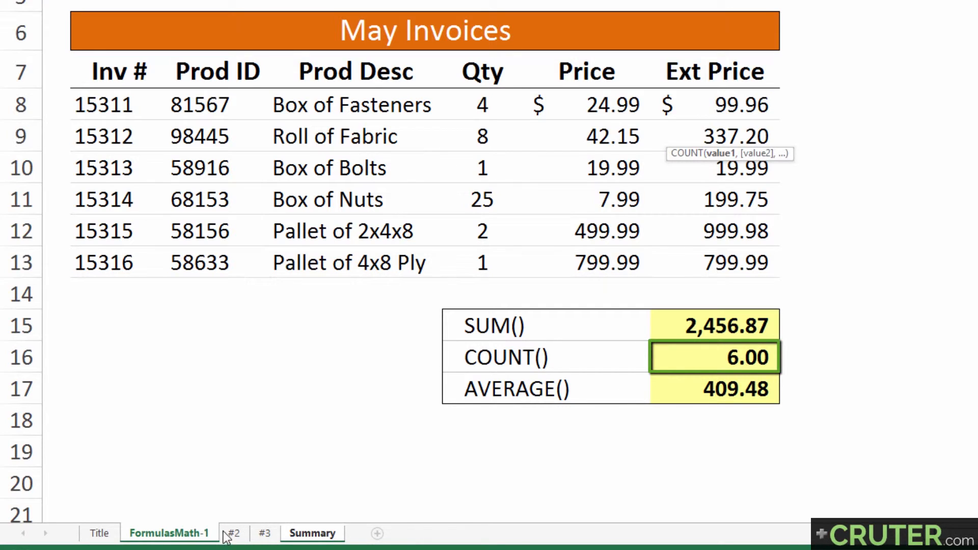
pyautogui.keyDown('shift'); pyautogui.click(264, 534); pyautogui.keyUp('shift')
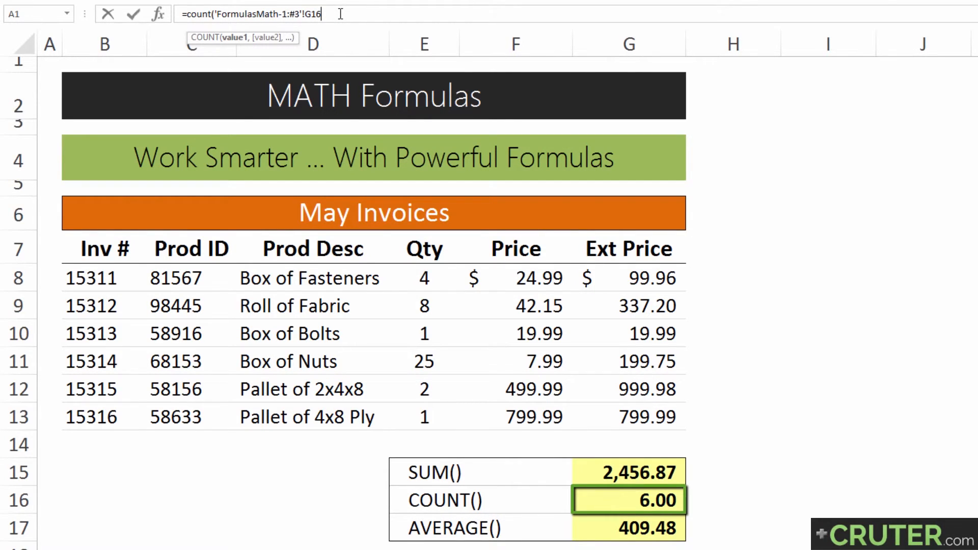
pyautogui.press('Return')
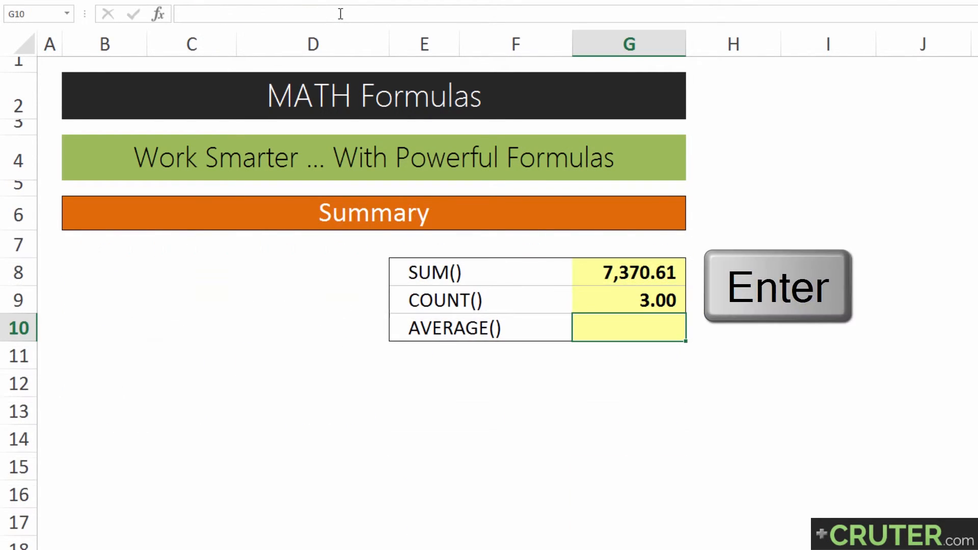
# Replace the COUNT function in G9's formula with SUM so it totals the G16 counts across the sheets.
pyautogui.click(604, 305)
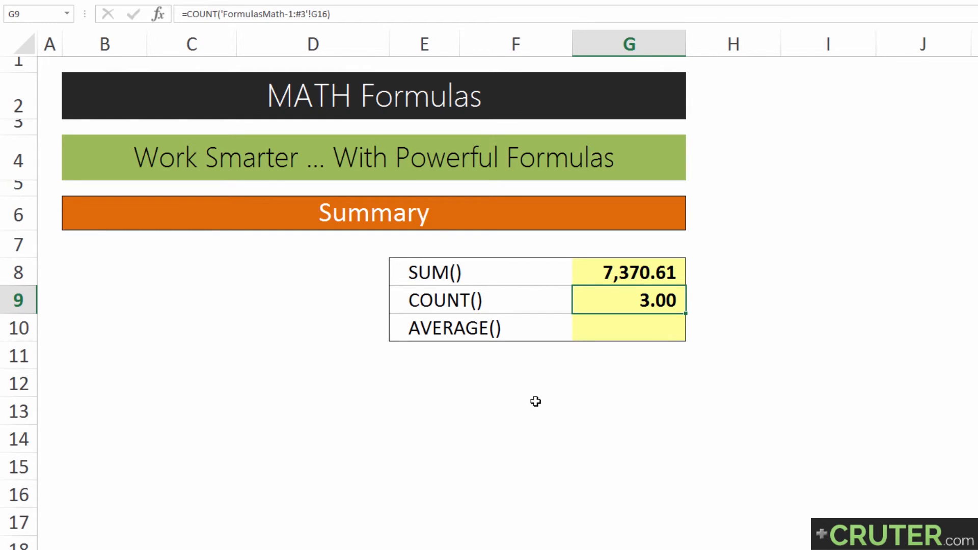
pyautogui.doubleClick(613, 300)
pyautogui.moveTo(649, 301); pyautogui.dragTo(586, 301)
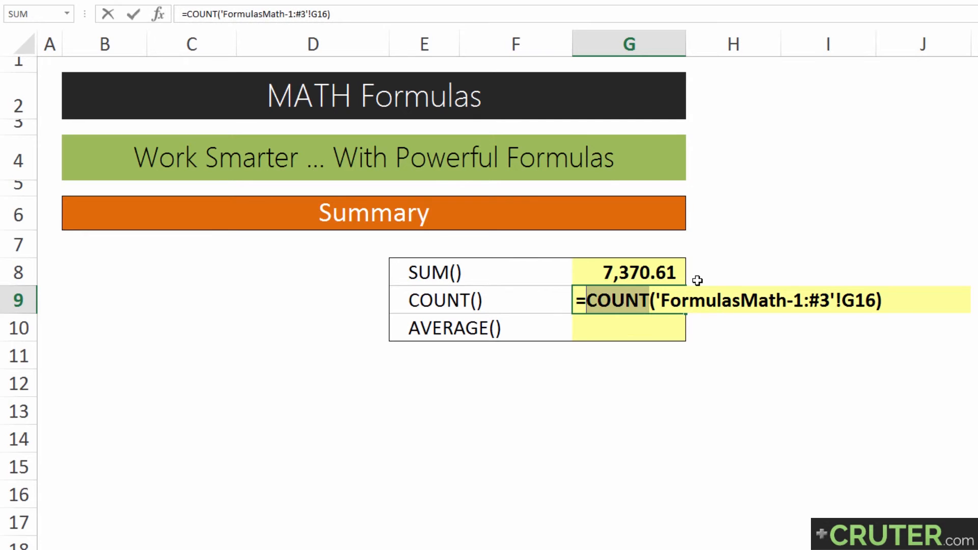
pyautogui.write('sum')
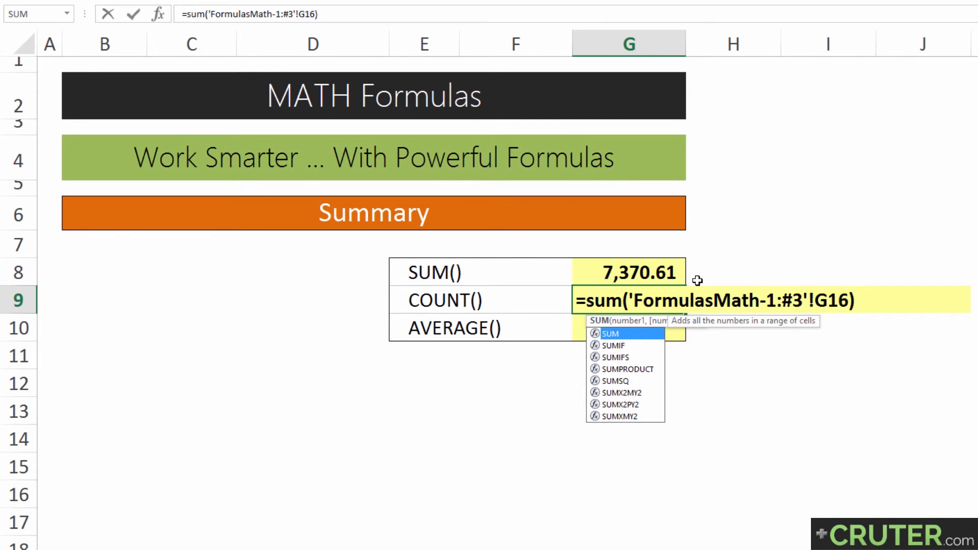
pyautogui.press('Return')
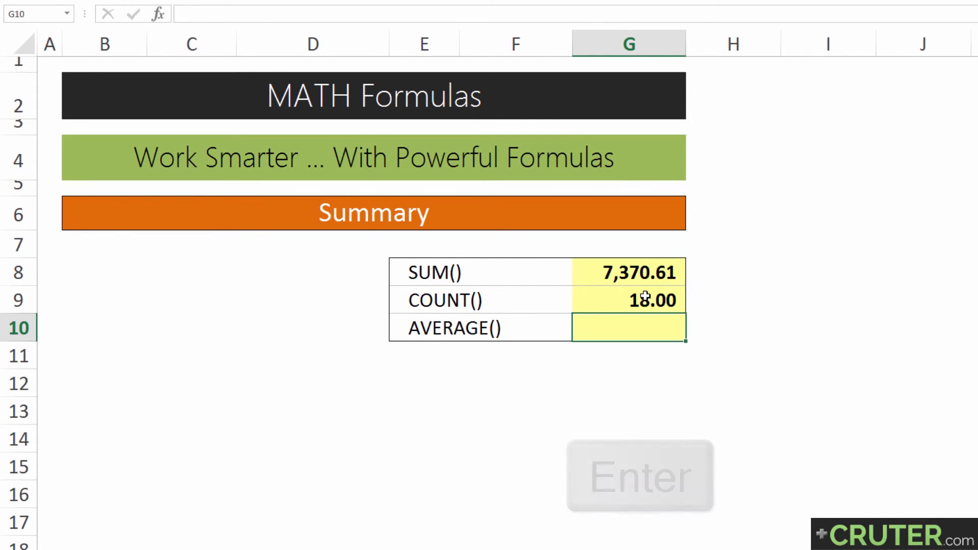
# Enter a 3D AVERAGE formula in G10 referencing G17 across sheets FormulasMath-1 through #3.
pyautogui.click(646, 300)
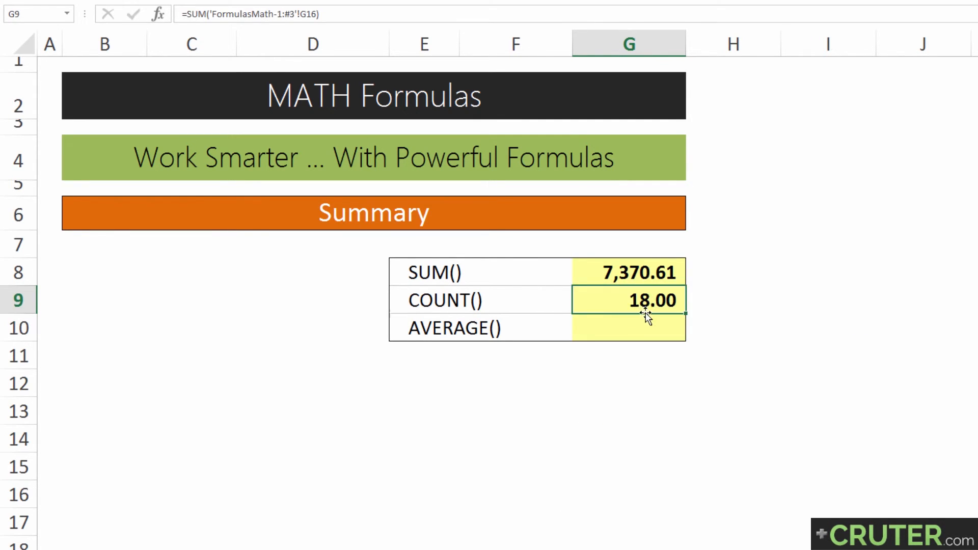
pyautogui.click(615, 328)
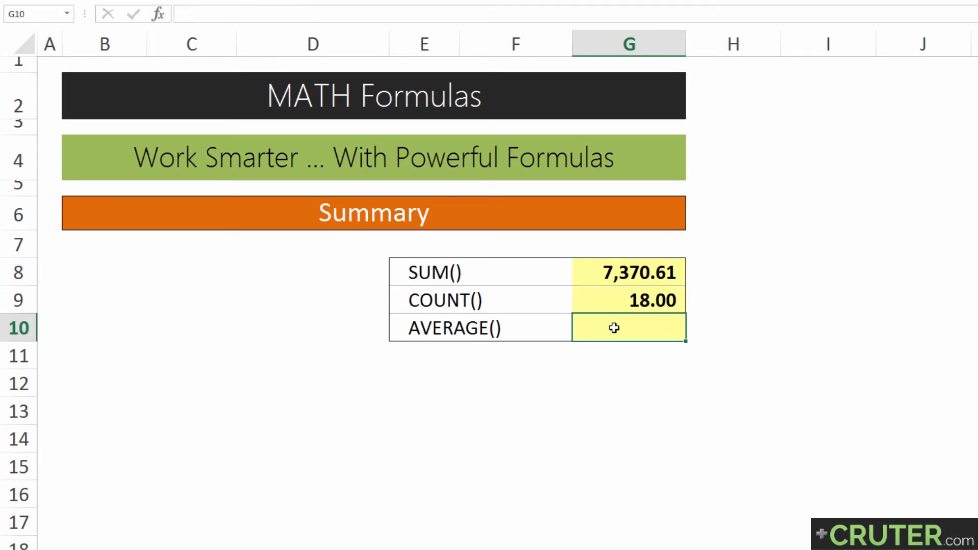
pyautogui.write('=aver')
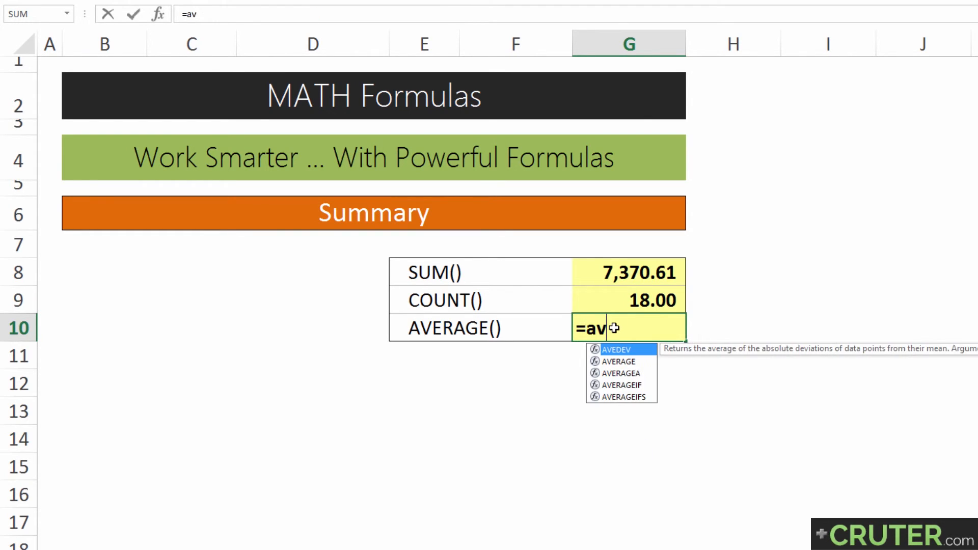
pyautogui.write('age(')
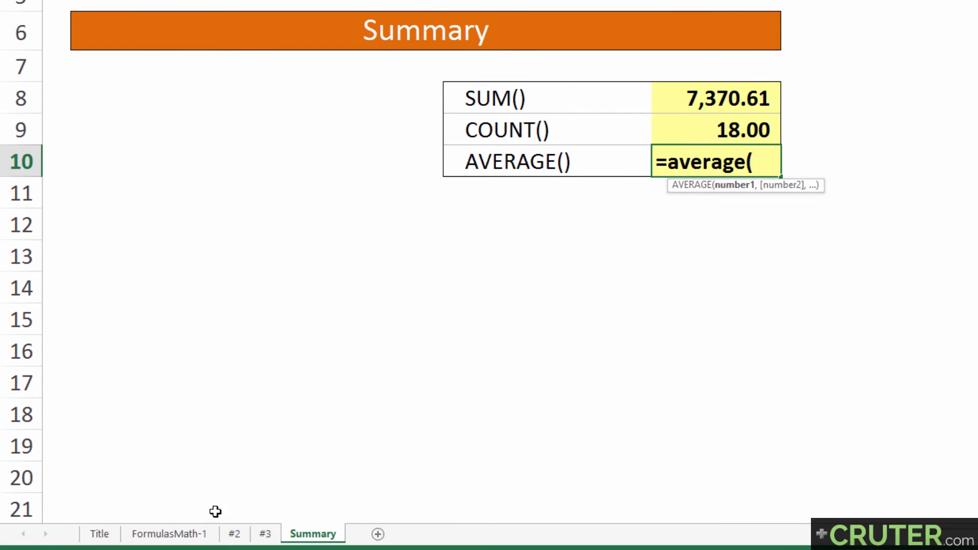
pyautogui.click(177, 535)
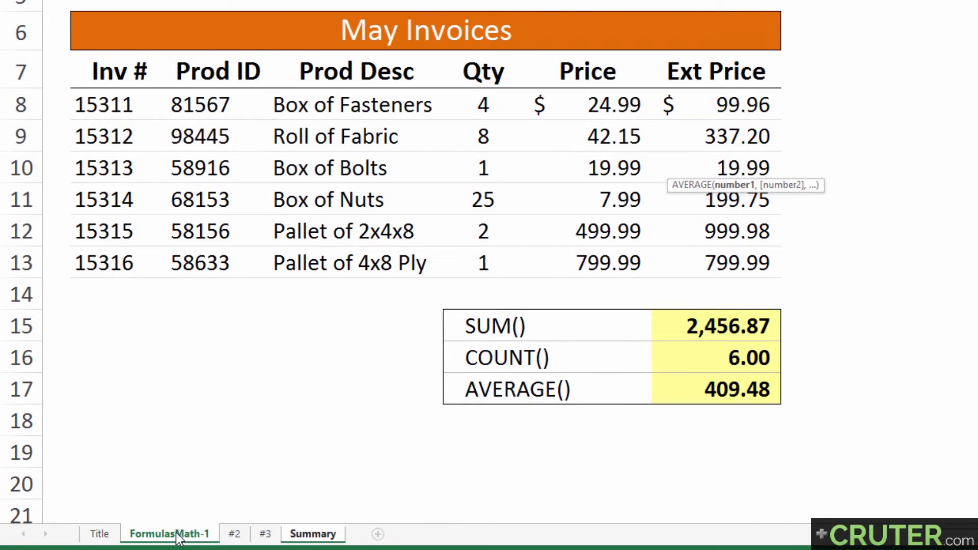
pyautogui.click(737, 391)
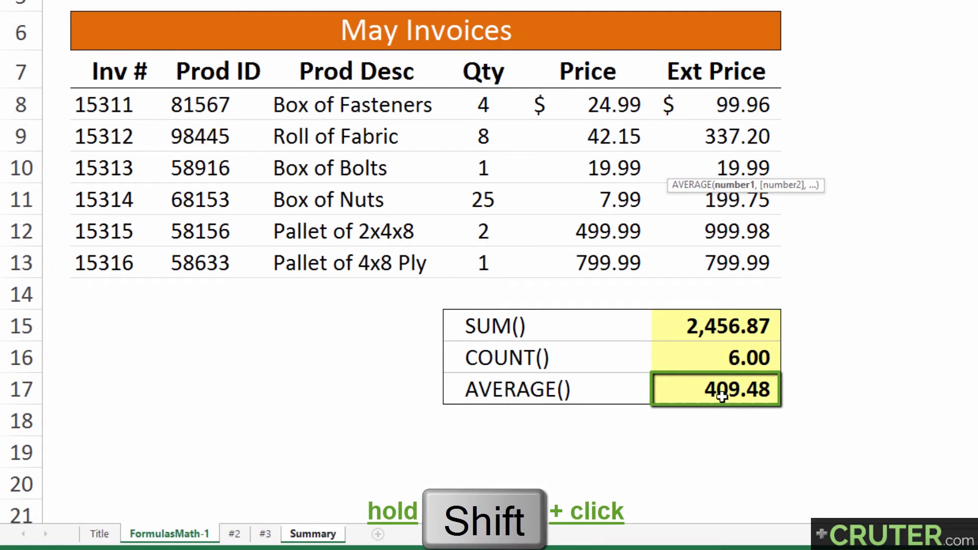
pyautogui.keyDown('shift'); pyautogui.click(268, 536); pyautogui.keyUp('shift')
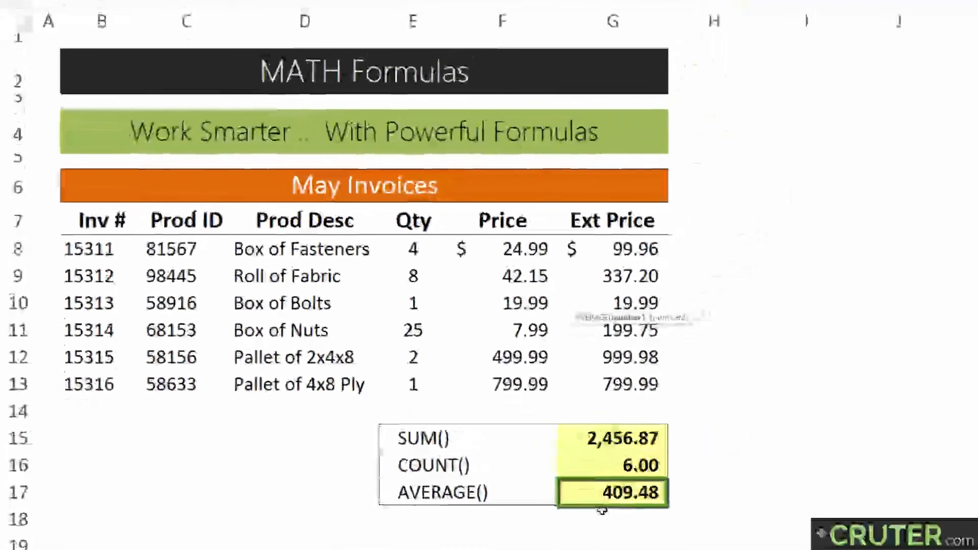
pyautogui.press('Return')
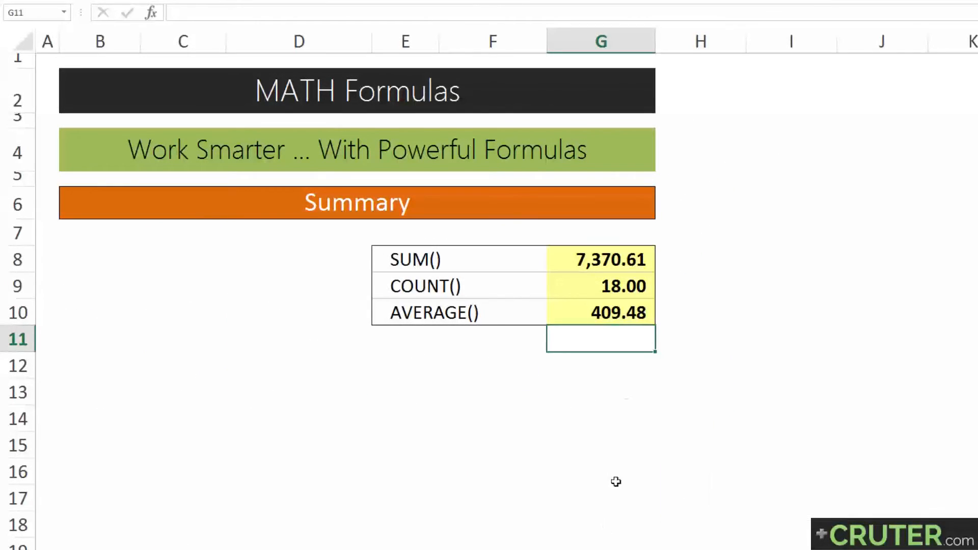
# Move sheet #2 after Summary to drop it from the 3D range, inspect the G9 formula, then move #2 back before #3.
pyautogui.click(559, 307)
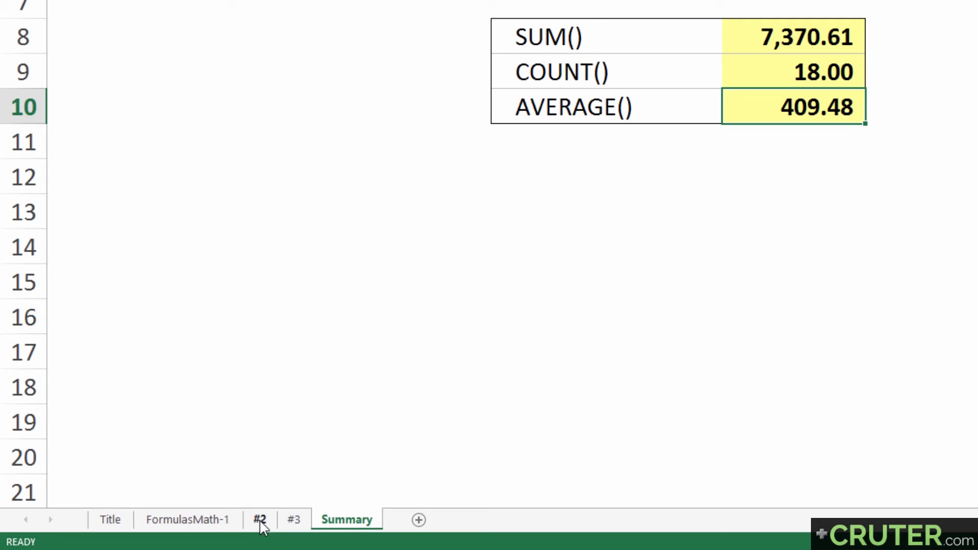
pyautogui.moveTo(260, 522)
pyautogui.mouseDown()
pyautogui.moveTo(389, 494)
pyautogui.moveTo(415, 519)
pyautogui.mouseUp()
pyautogui.click(313, 525)
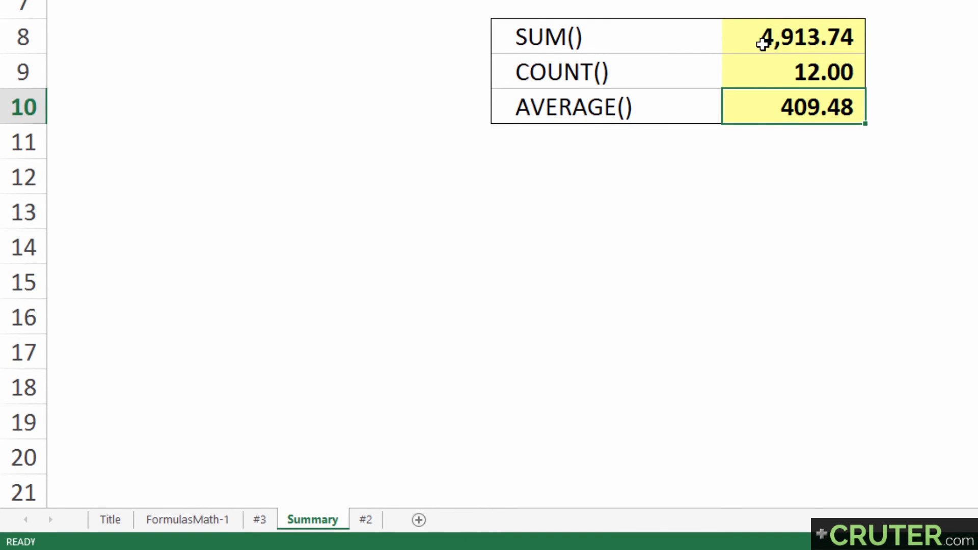
pyautogui.click(745, 39)
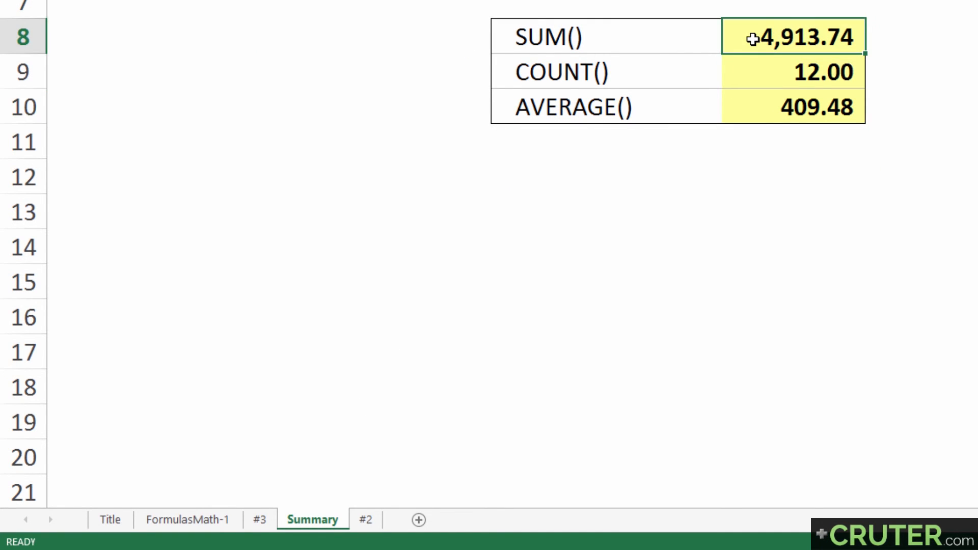
pyautogui.click(760, 72)
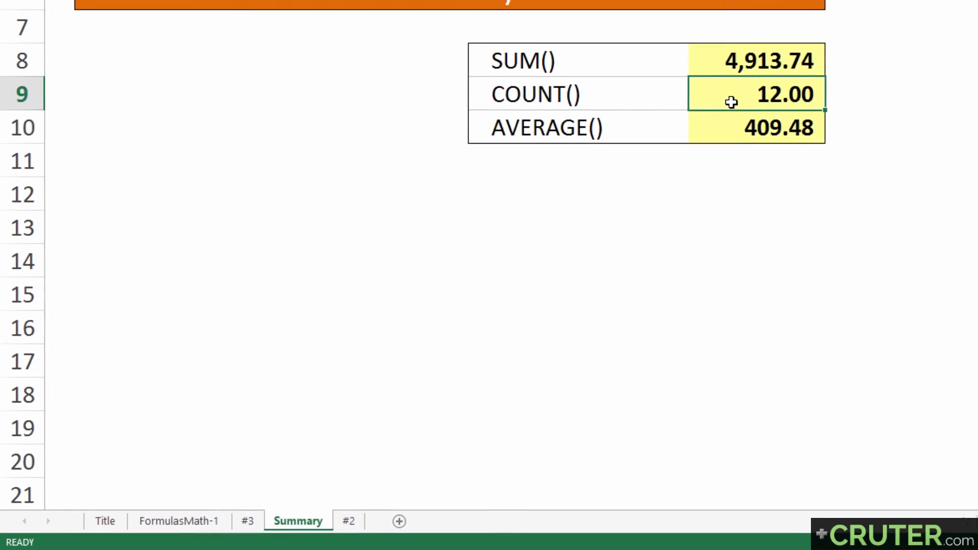
pyautogui.doubleClick(683, 123)
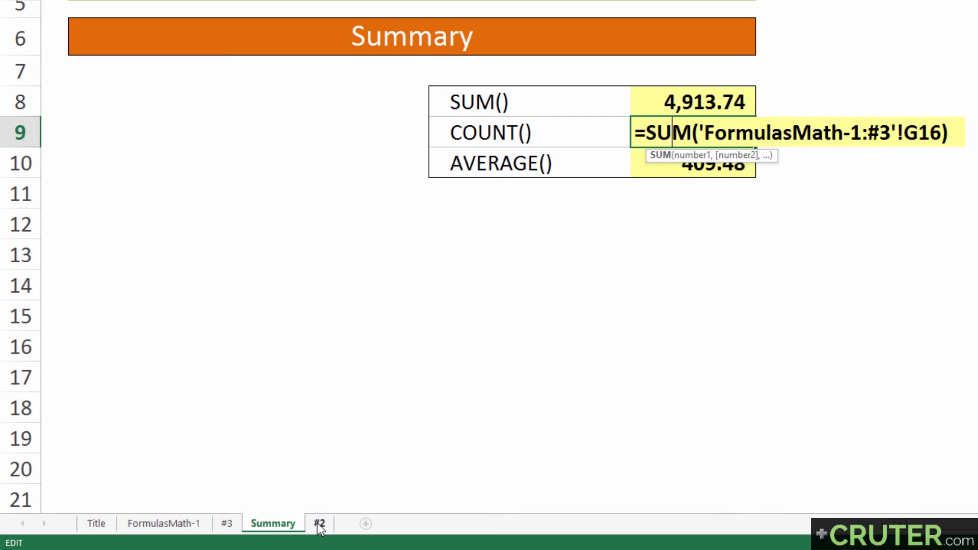
pyautogui.press('Return')
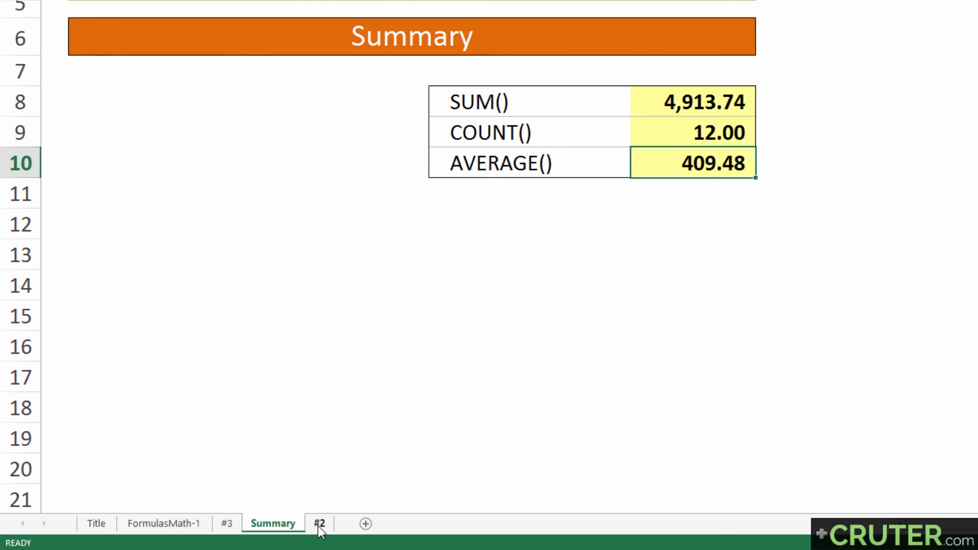
pyautogui.moveTo(318, 525)
pyautogui.mouseDown()
pyautogui.moveTo(319, 509)
pyautogui.moveTo(228, 482)
pyautogui.moveTo(212, 532)
pyautogui.mouseUp()
pyautogui.click(301, 525)
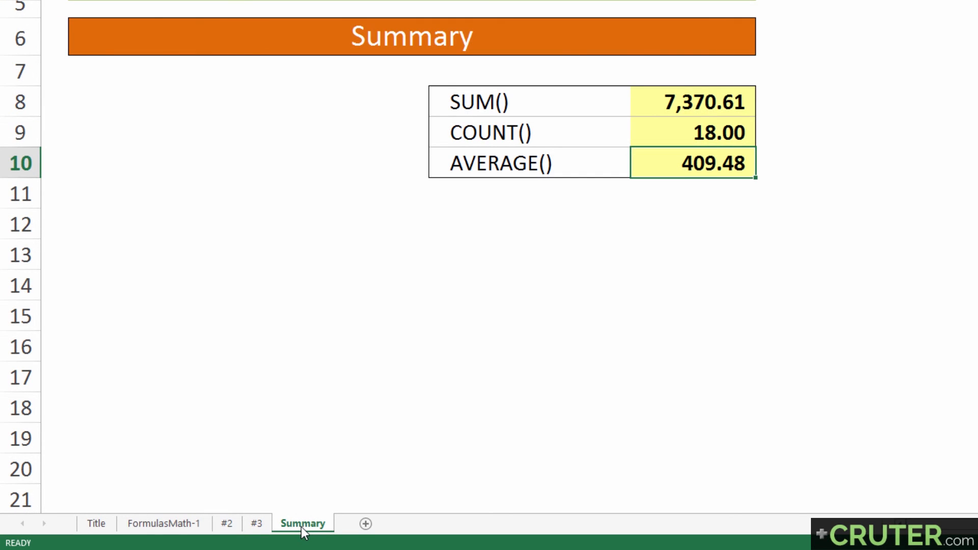
# Select the summary results in G8:G10 and open the G9 formula to review it.
pyautogui.moveTo(664, 100); pyautogui.dragTo(666, 170)
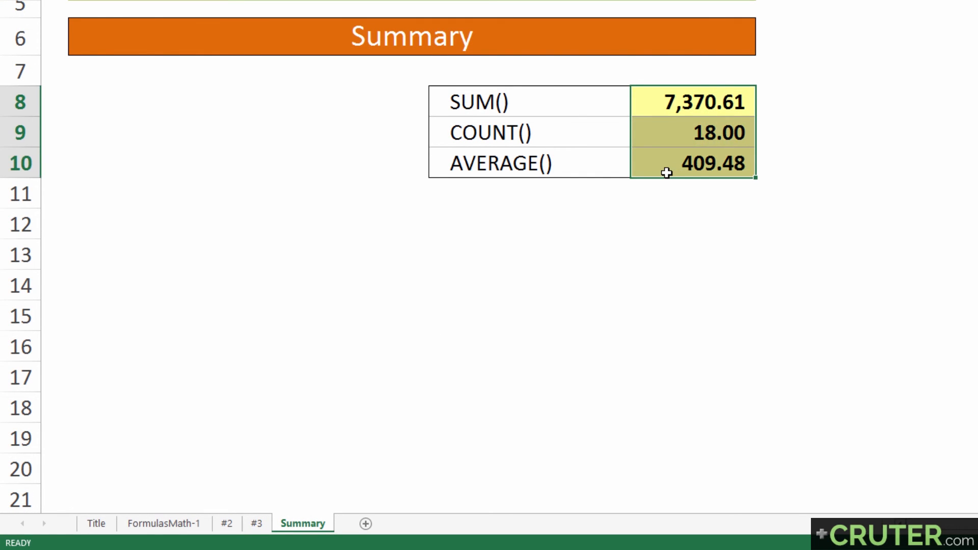
pyautogui.click(664, 129)
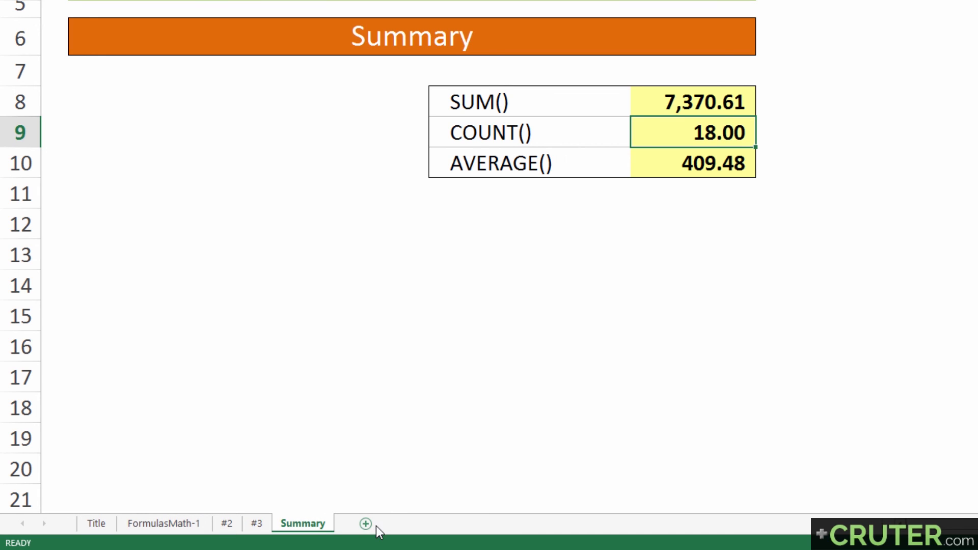
pyautogui.doubleClick(673, 133)
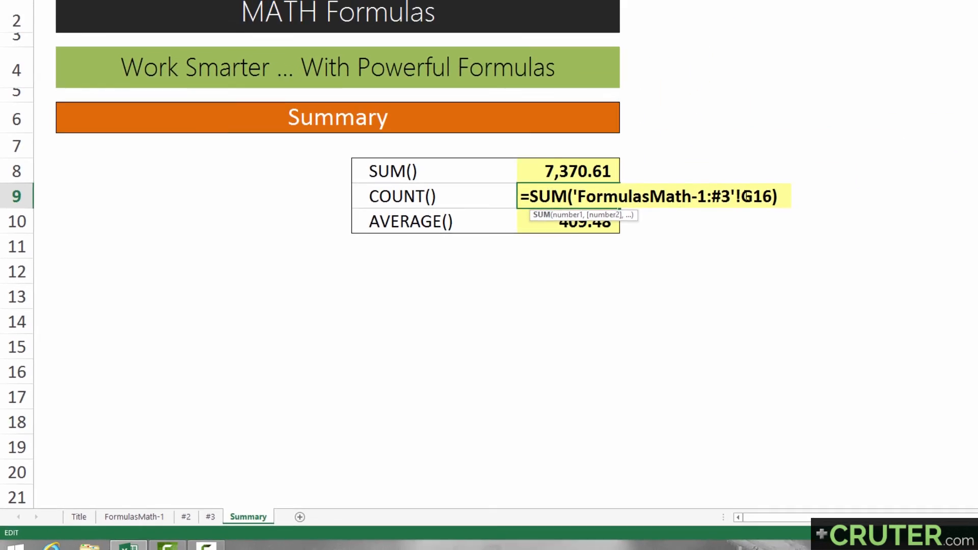